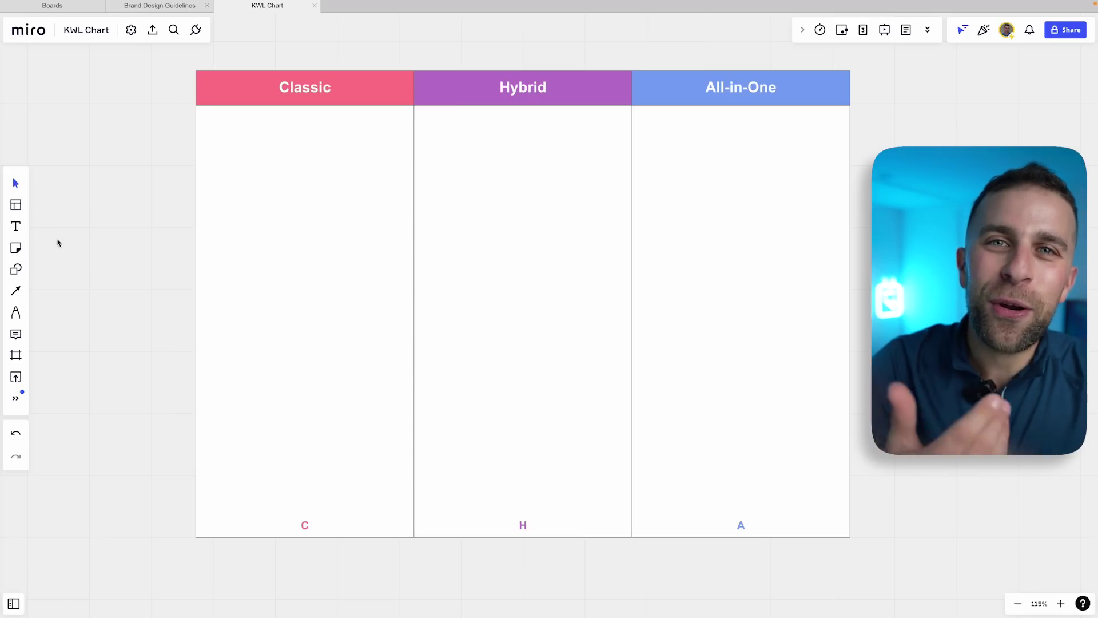
# Add a sticky note in the Classic column reading '3 main tools - notes, calendar, tasks' with adjusted text size
pyautogui.click(16, 247)
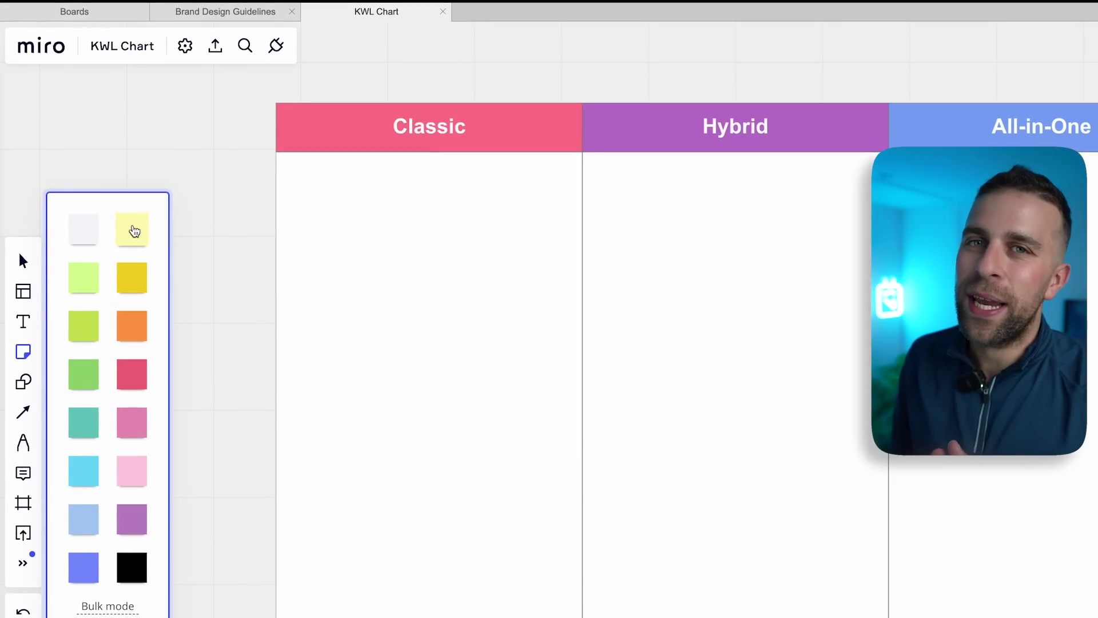
pyautogui.click(92, 160)
pyautogui.click(340, 207)
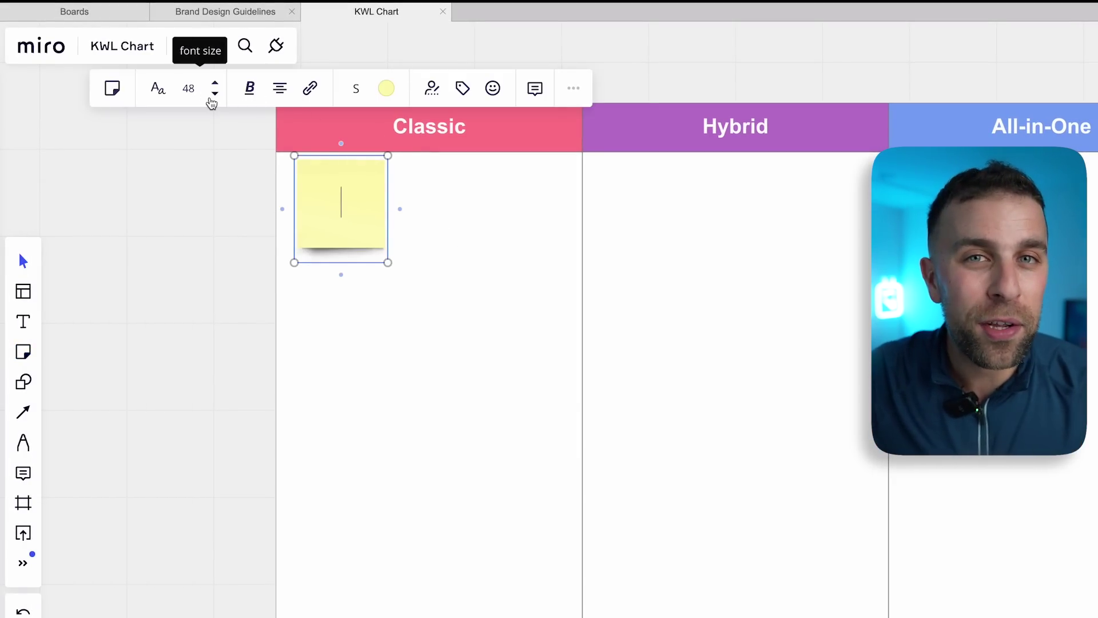
pyautogui.click(213, 96)
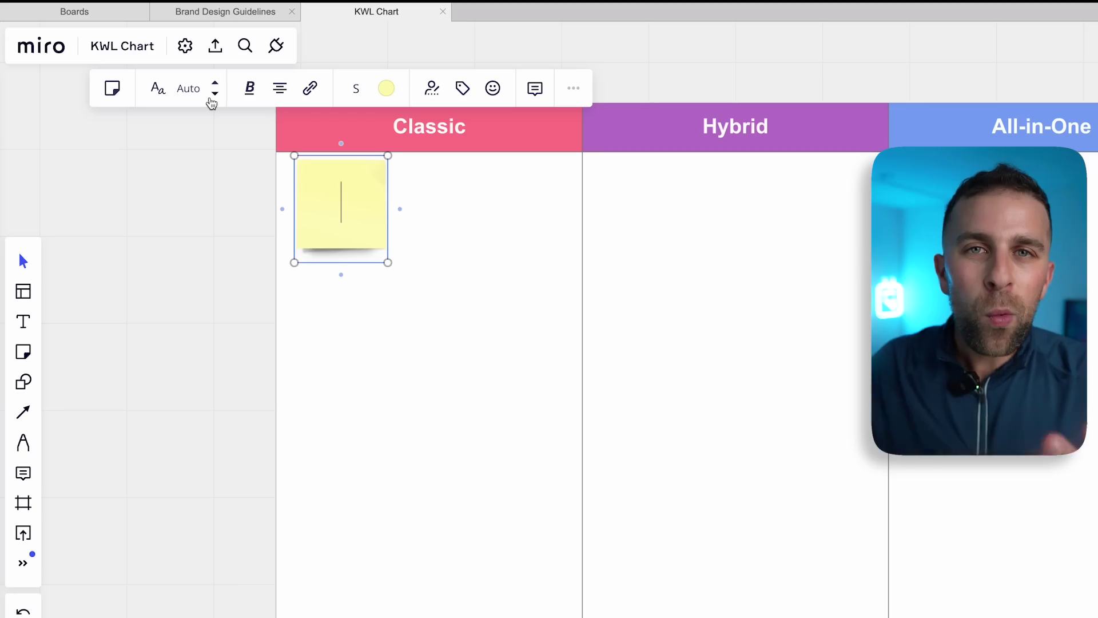
pyautogui.click(212, 102)
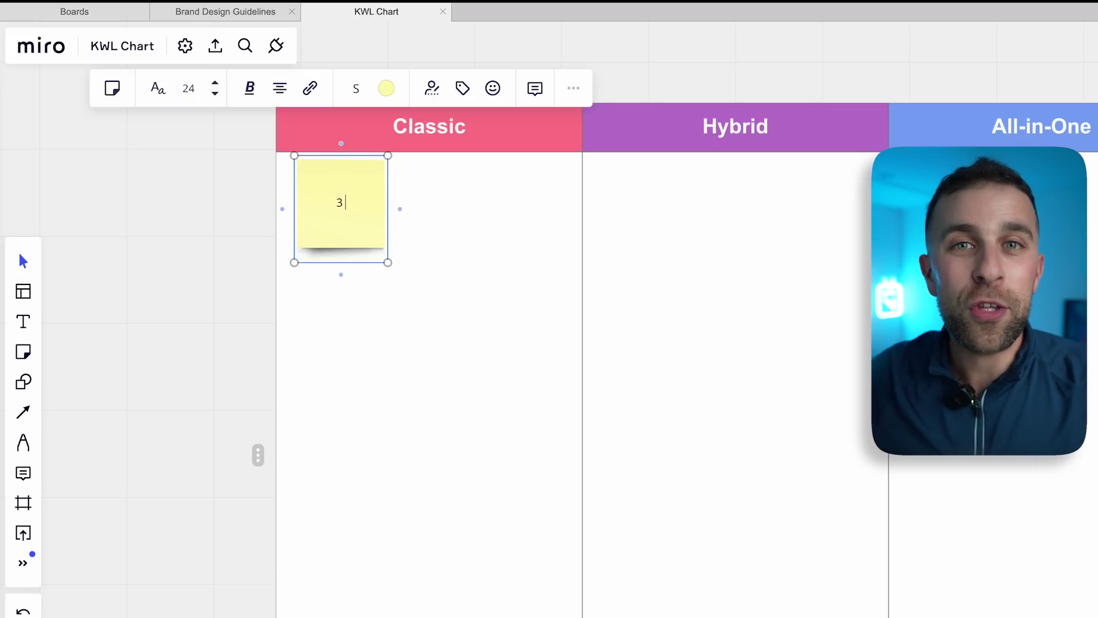
pyautogui.write('tools')
pyautogui.press('Return')
pyautogui.write('-')
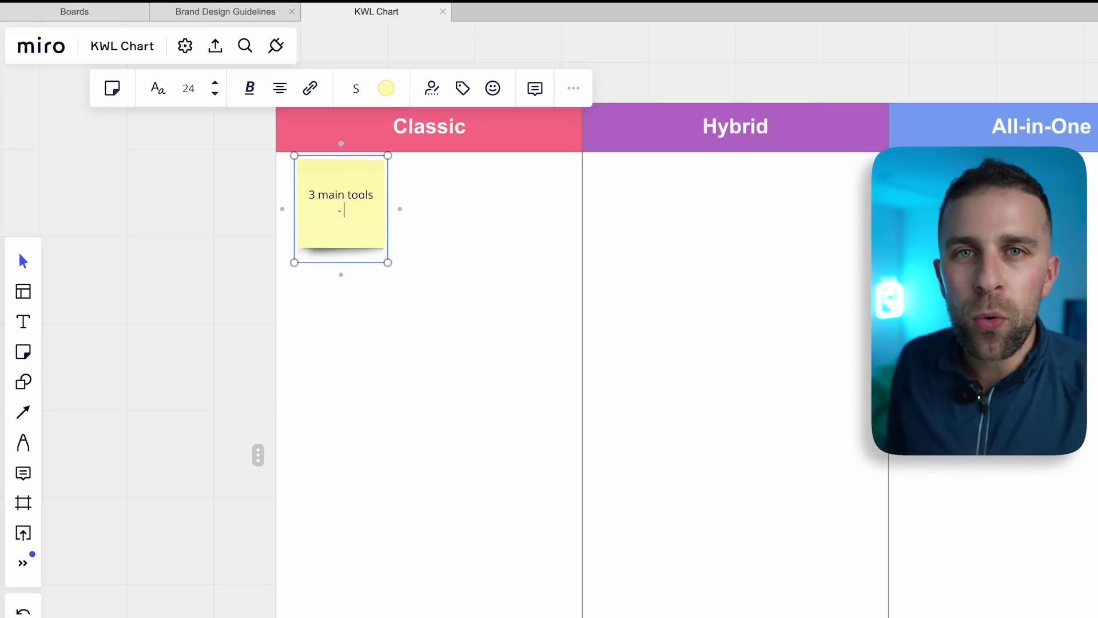
pyautogui.write(' note')
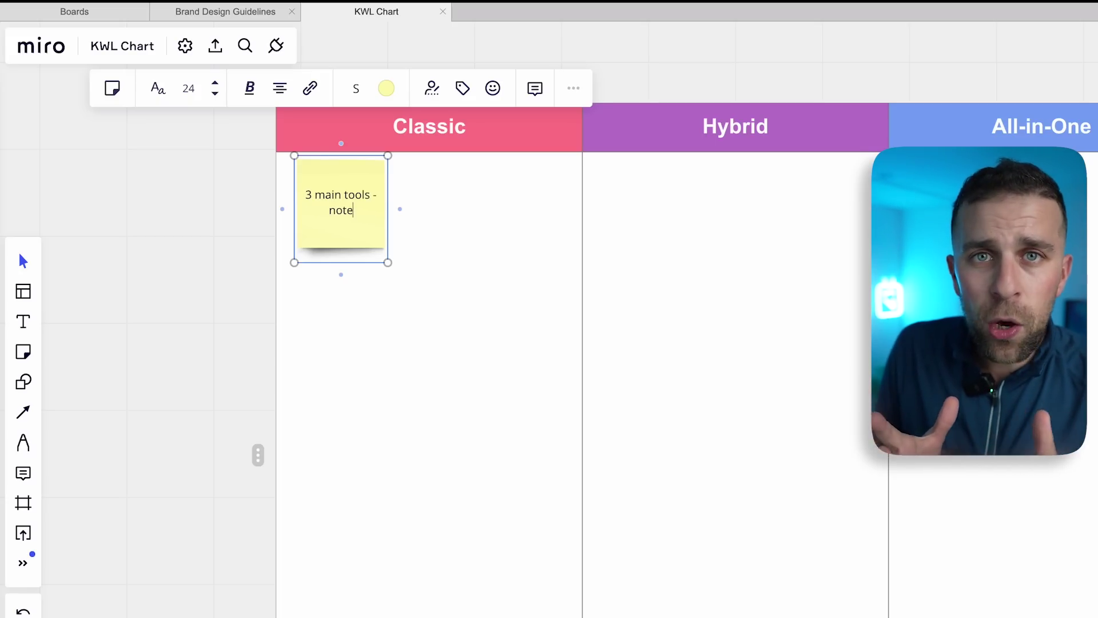
pyautogui.write('s, calenda')
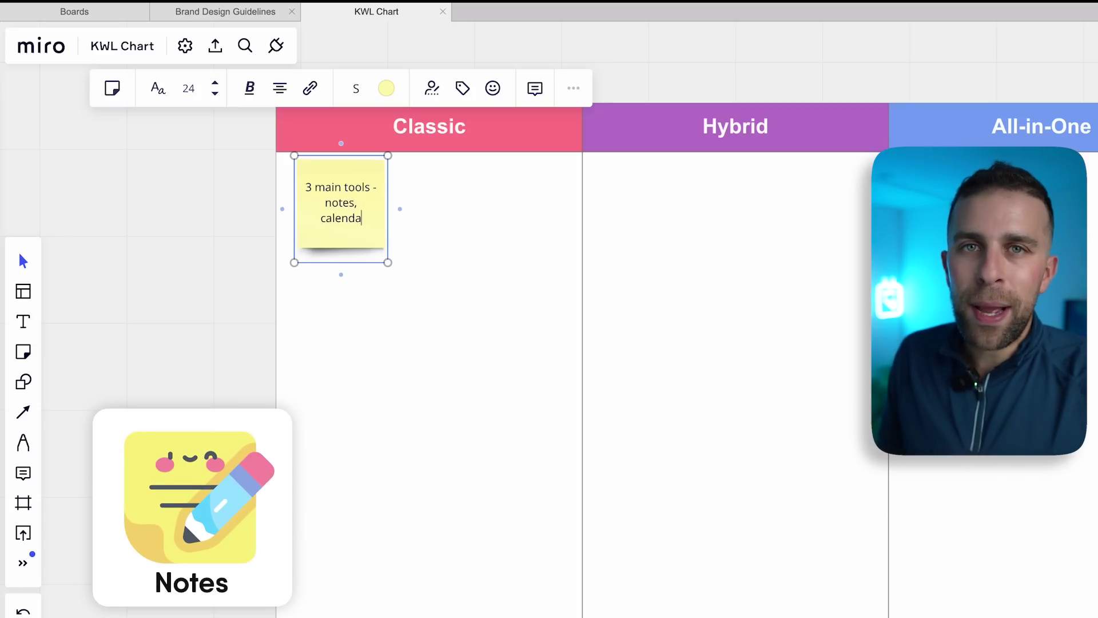
pyautogui.write('r, tasks')
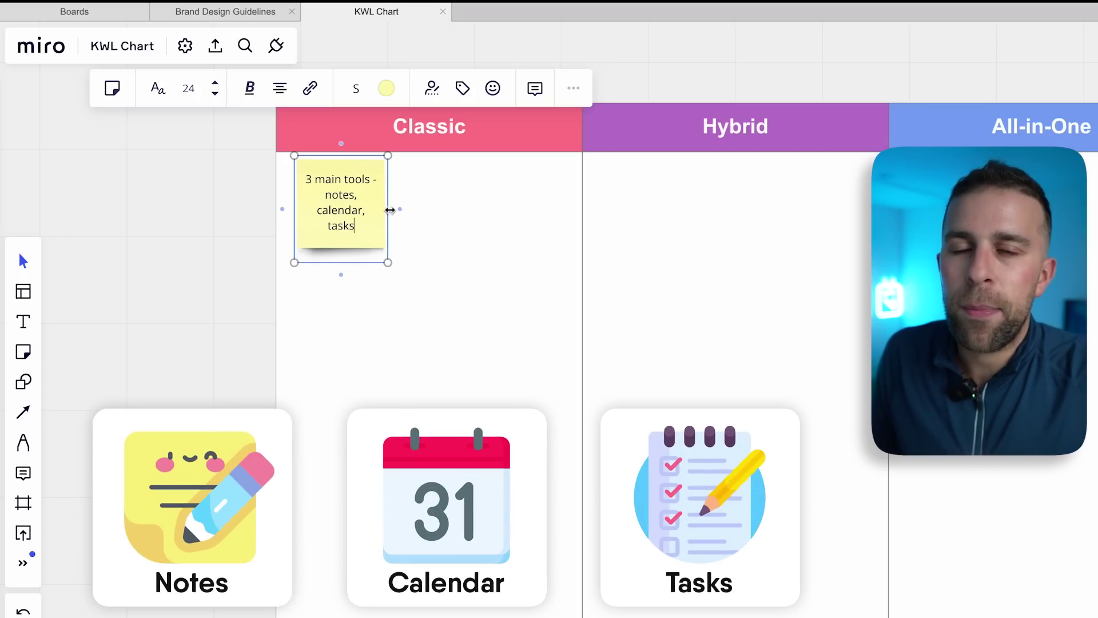
# Widen the note, shift it right and down within Classic, and colour it teal
pyautogui.moveTo(390, 210); pyautogui.dragTo(445, 206)
pyautogui.click(228, 272)
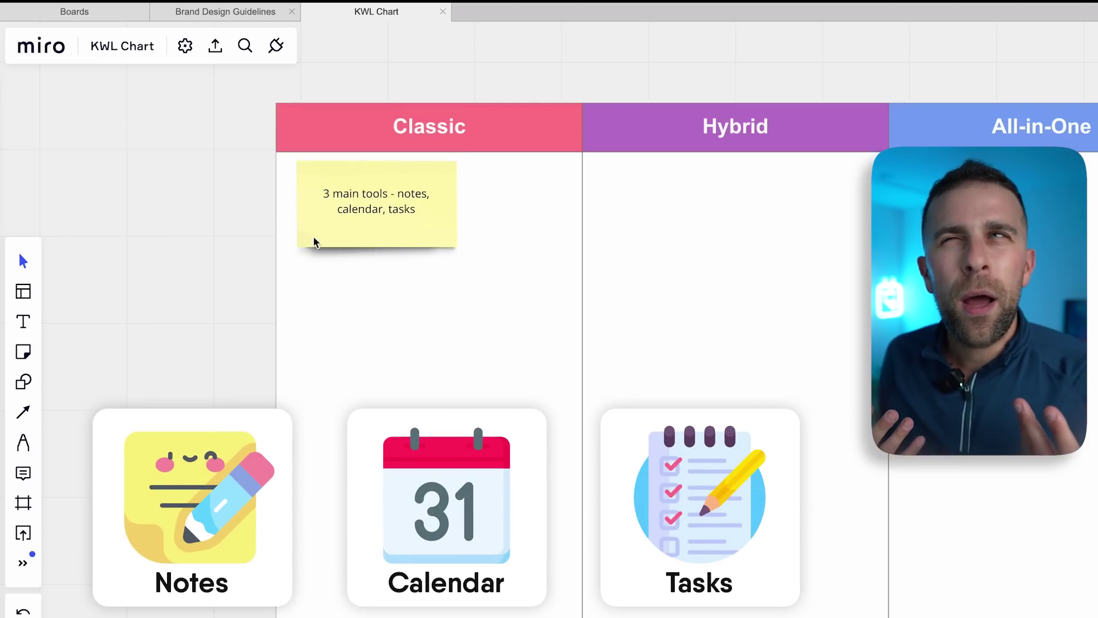
pyautogui.moveTo(367, 223); pyautogui.dragTo(416, 238)
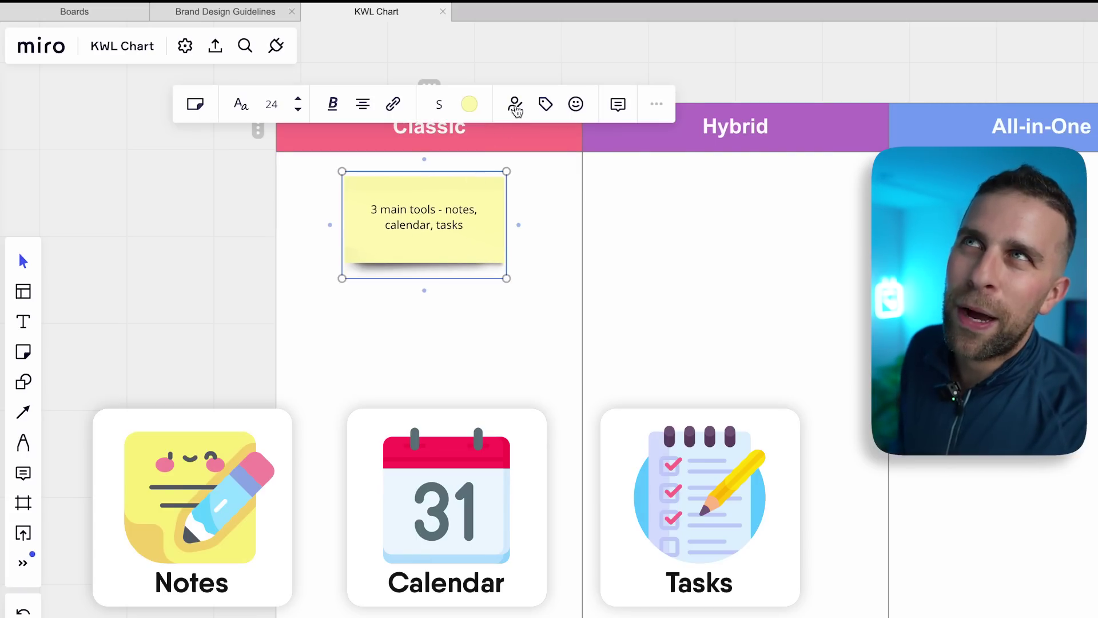
pyautogui.click(470, 105)
pyautogui.click(518, 181)
pyautogui.click(236, 286)
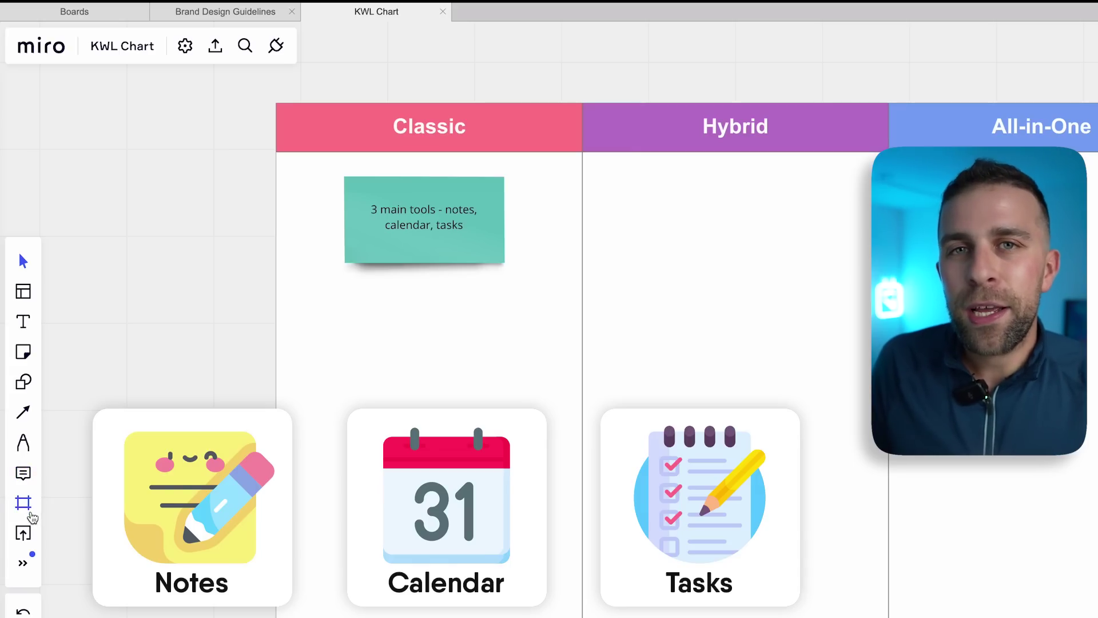
# Add a dark-yellow note 'Popularised by Getting Things Done' under the teal note, resized and repositioned
pyautogui.click(23, 352)
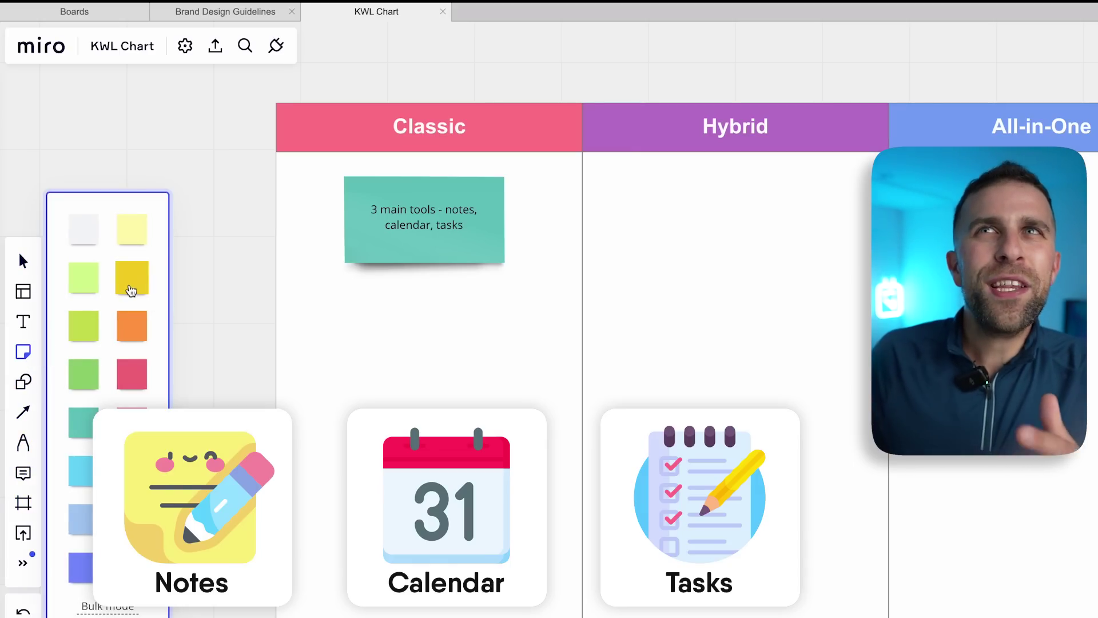
pyautogui.click(130, 286)
pyautogui.click(336, 342)
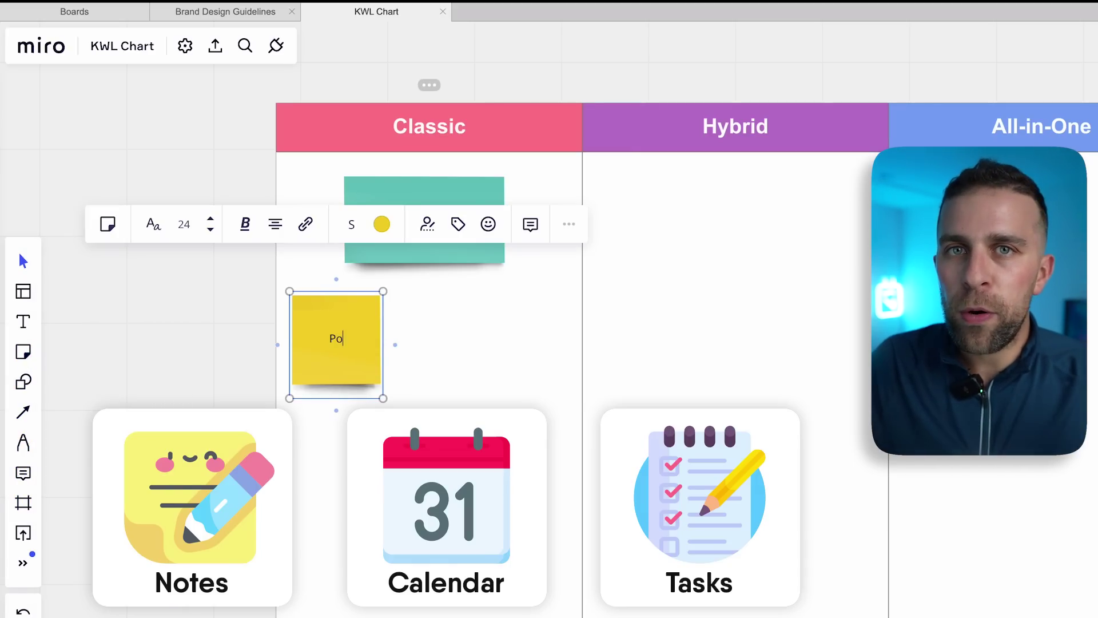
pyautogui.write('Popularised by')
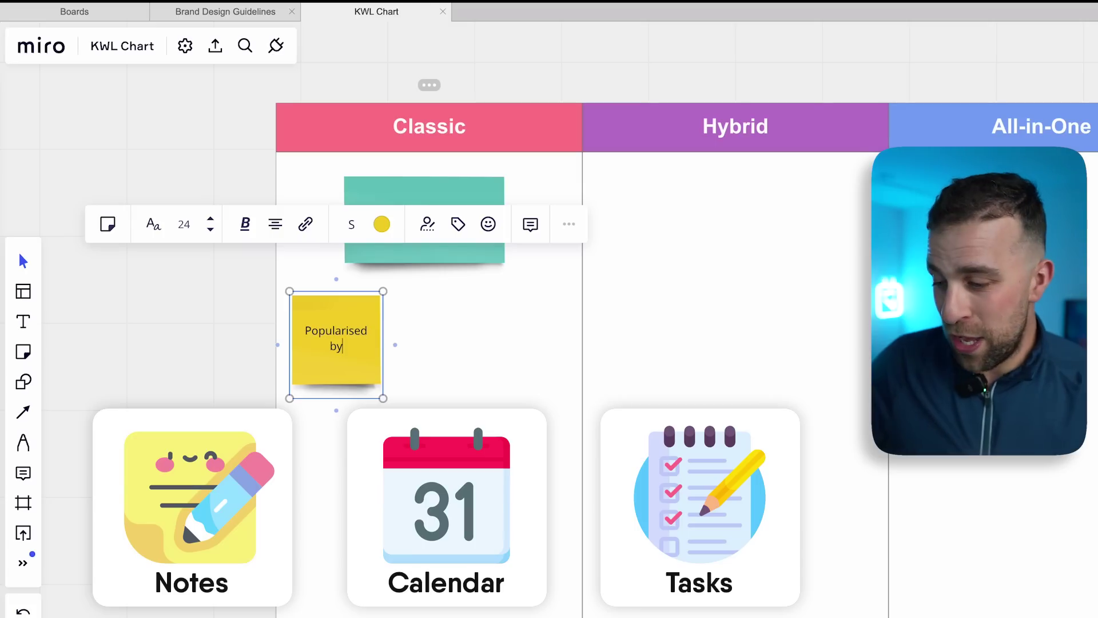
pyautogui.write(' Getting Things ')
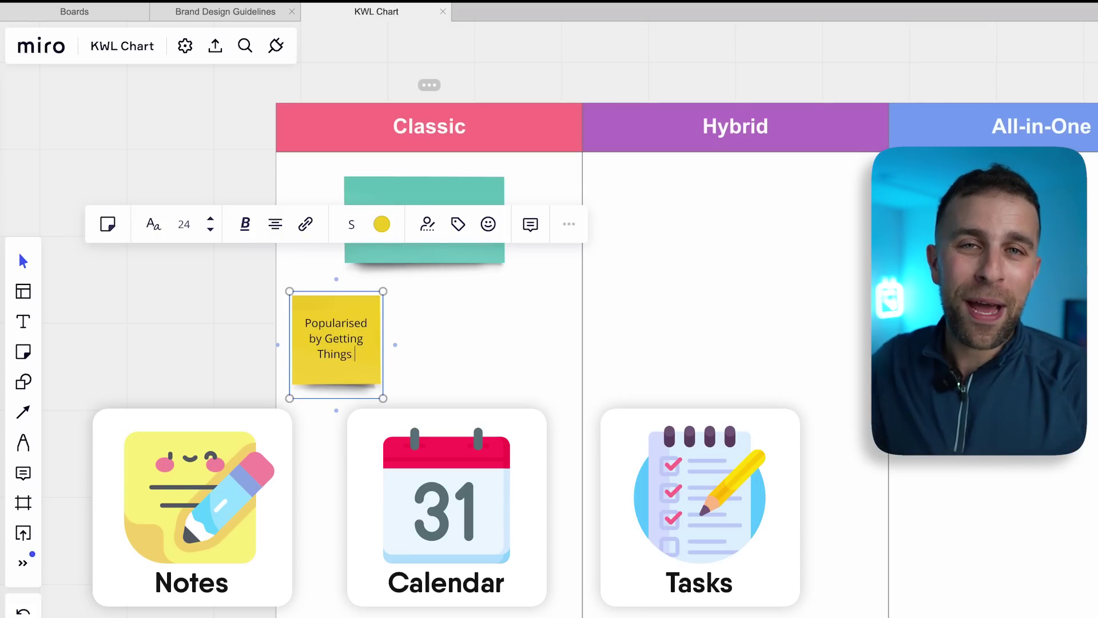
pyautogui.write('Done')
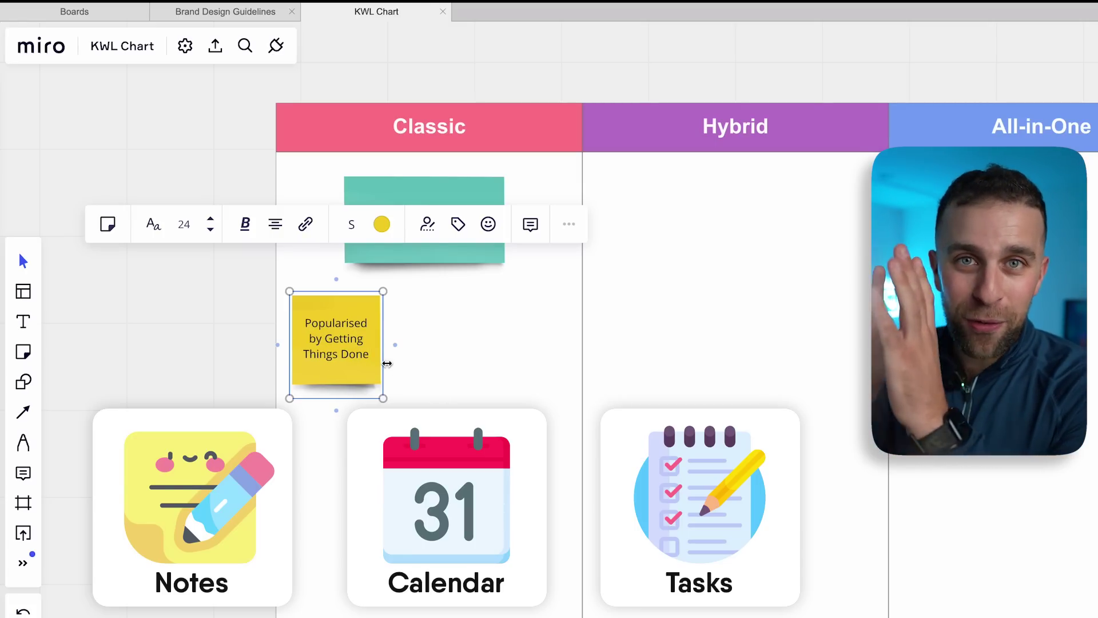
pyautogui.moveTo(385, 363); pyautogui.dragTo(449, 363)
pyautogui.click(235, 338)
pyautogui.click(373, 320)
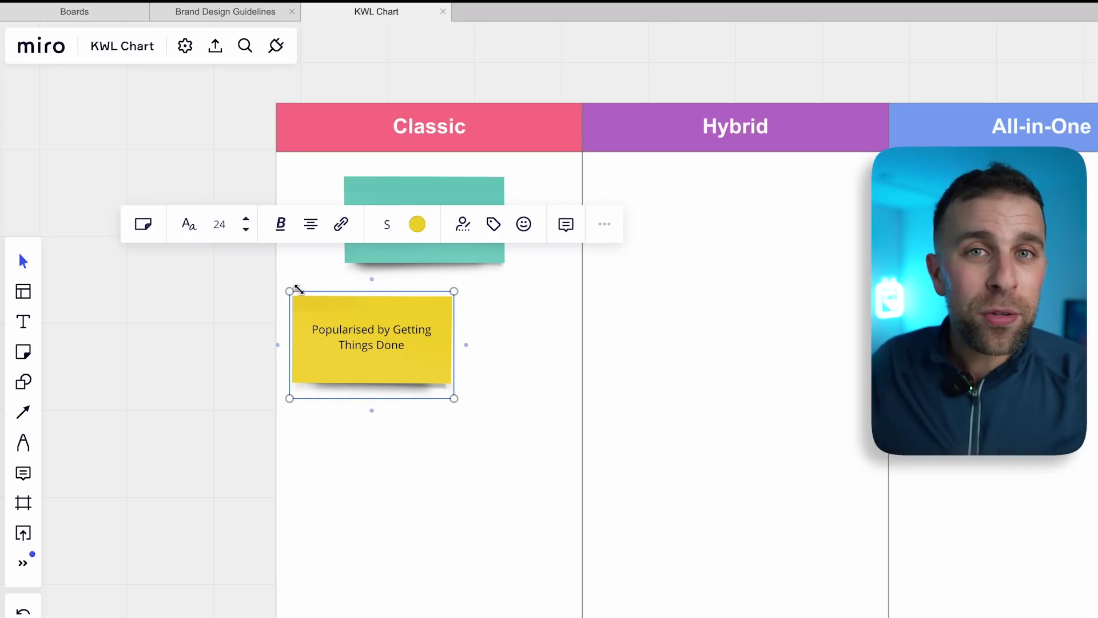
pyautogui.moveTo(293, 295); pyautogui.dragTo(332, 321)
pyautogui.click(235, 331)
pyautogui.moveTo(423, 356); pyautogui.dragTo(393, 335)
# Duplicate it lower down, change its text to 'Perfect for tools that suit your needs', and enlarge the text
pyautogui.click(394, 335)
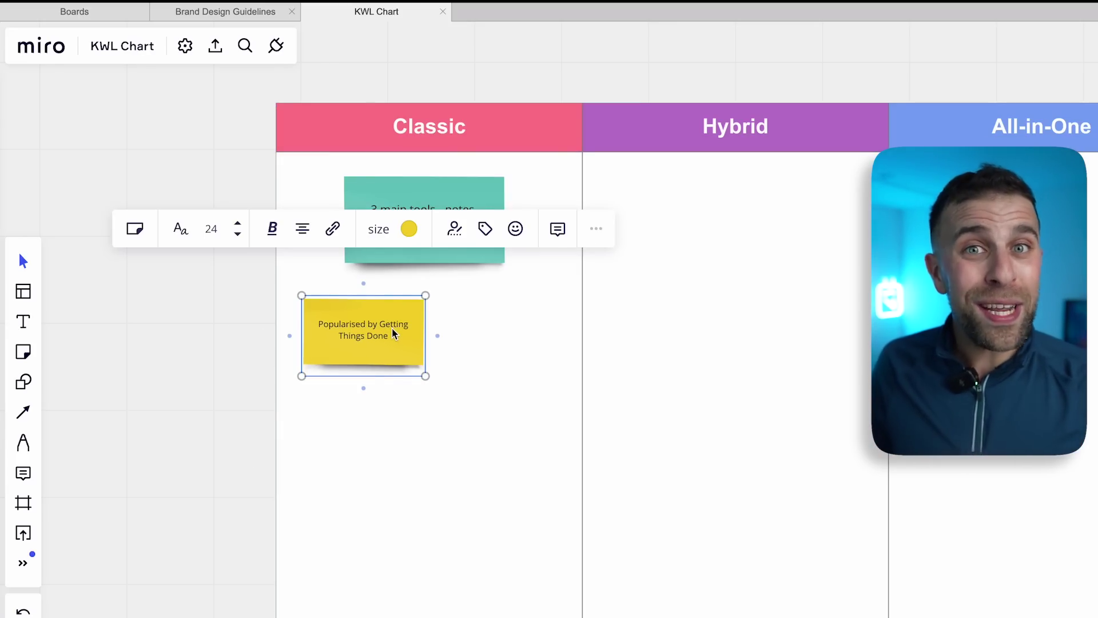
pyautogui.hotkey('ctrl', 'd')
pyautogui.moveTo(429, 372); pyautogui.dragTo(476, 452)
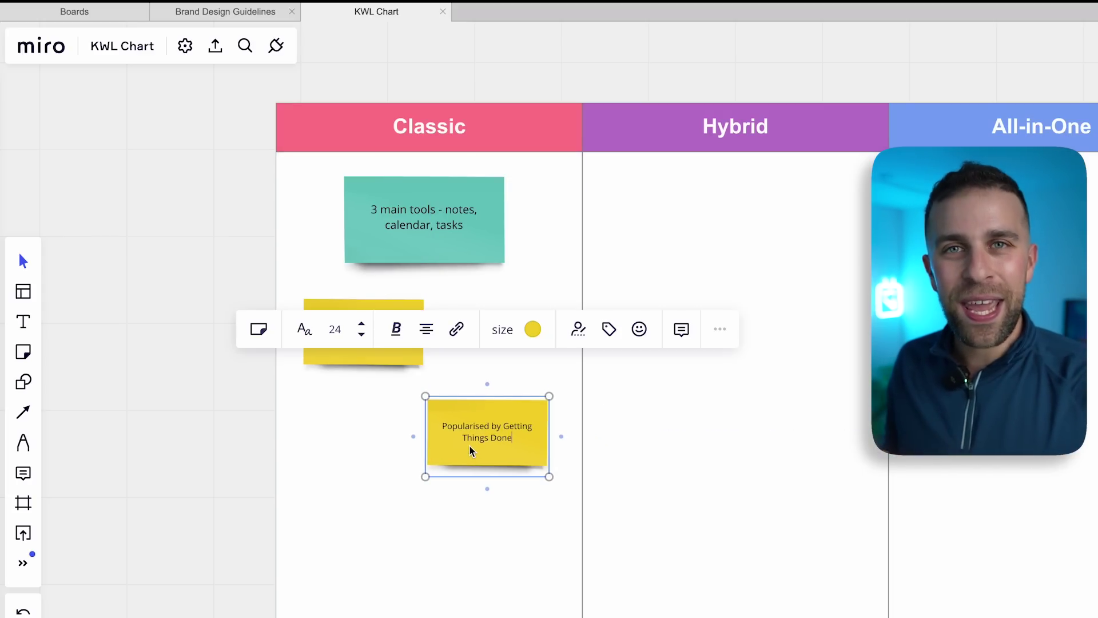
pyautogui.doubleClick(476, 443)
pyautogui.hotkey('ctrl', 'a')
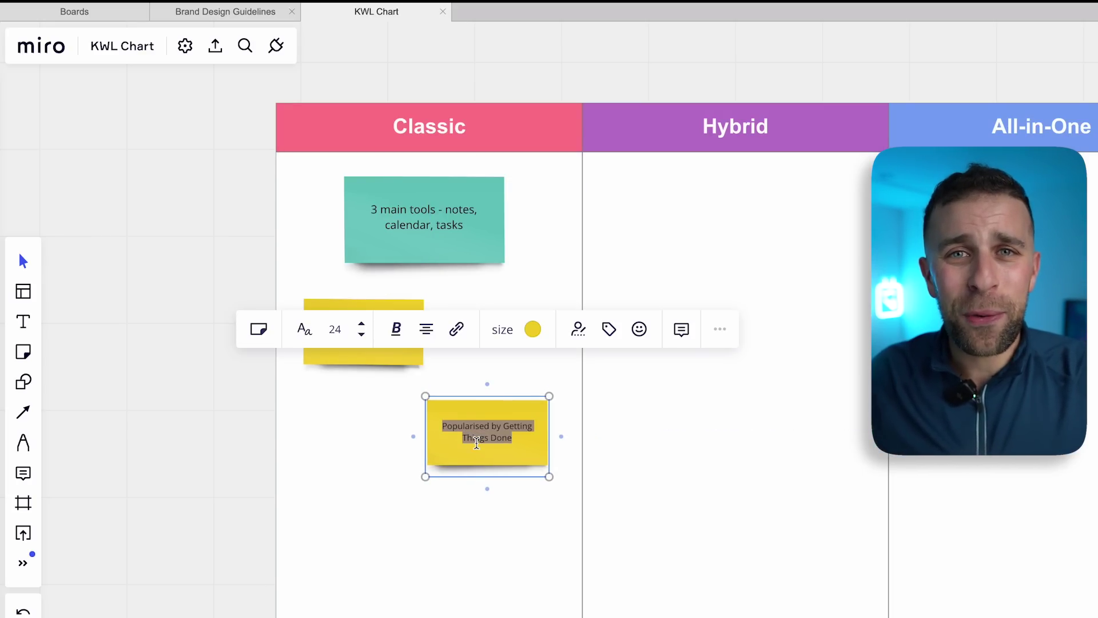
pyautogui.write('Perfect for too')
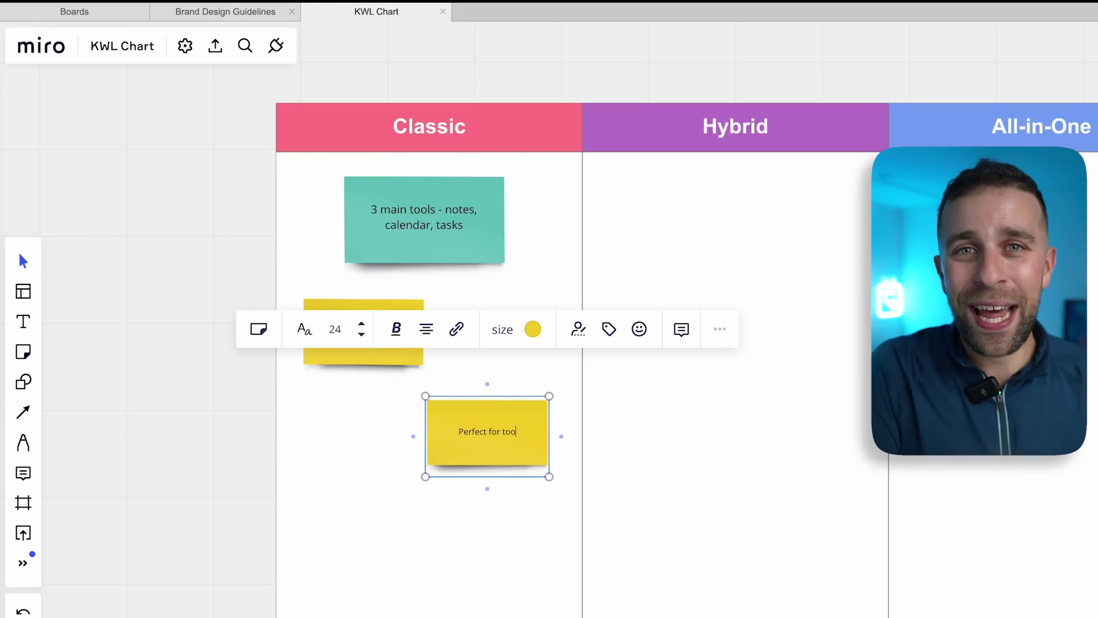
pyautogui.write('ls that suit')
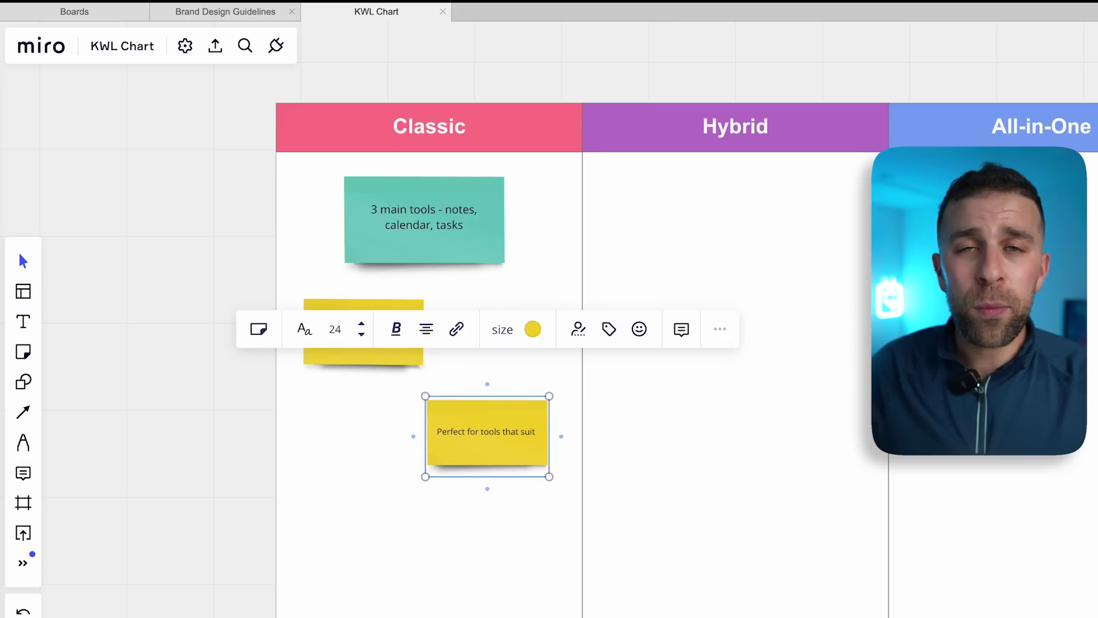
pyautogui.write(' your needs')
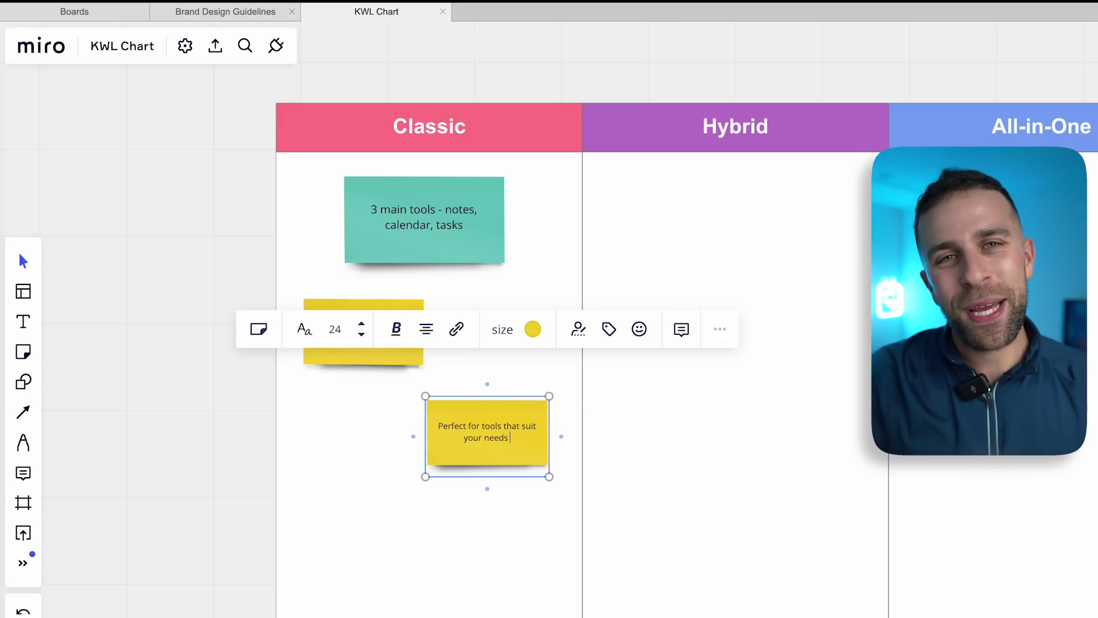
pyautogui.hotkey('ctrl', 'a')
pyautogui.click(363, 326)
pyautogui.click(243, 442)
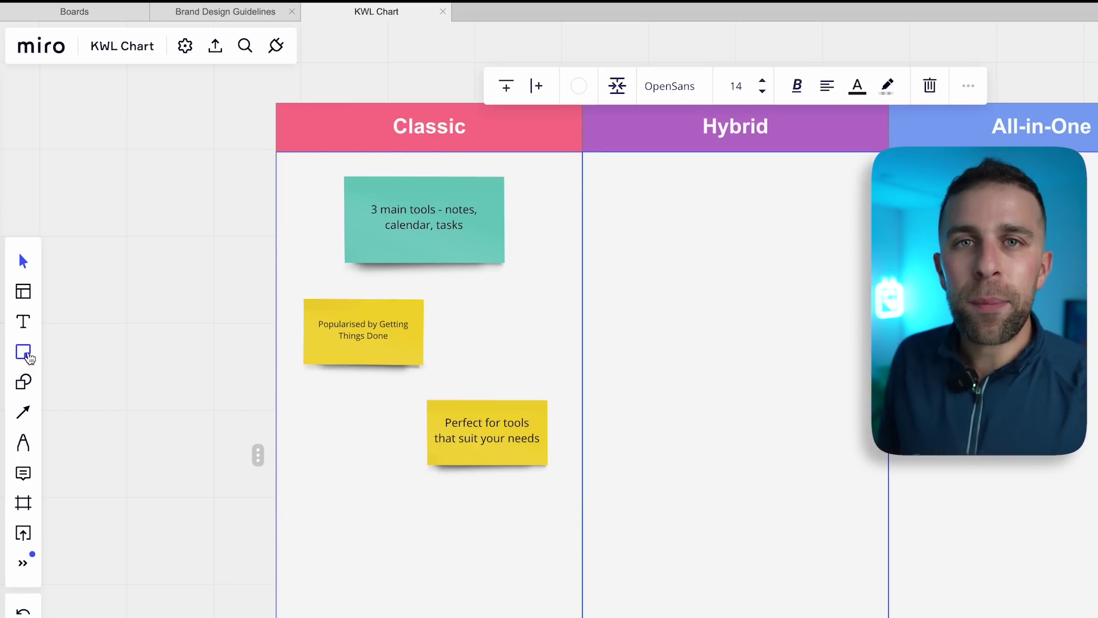
# Create the 'The most common set-up in productivity' note, widen it, and drop it beneath the other Classic notes
pyautogui.press('n')
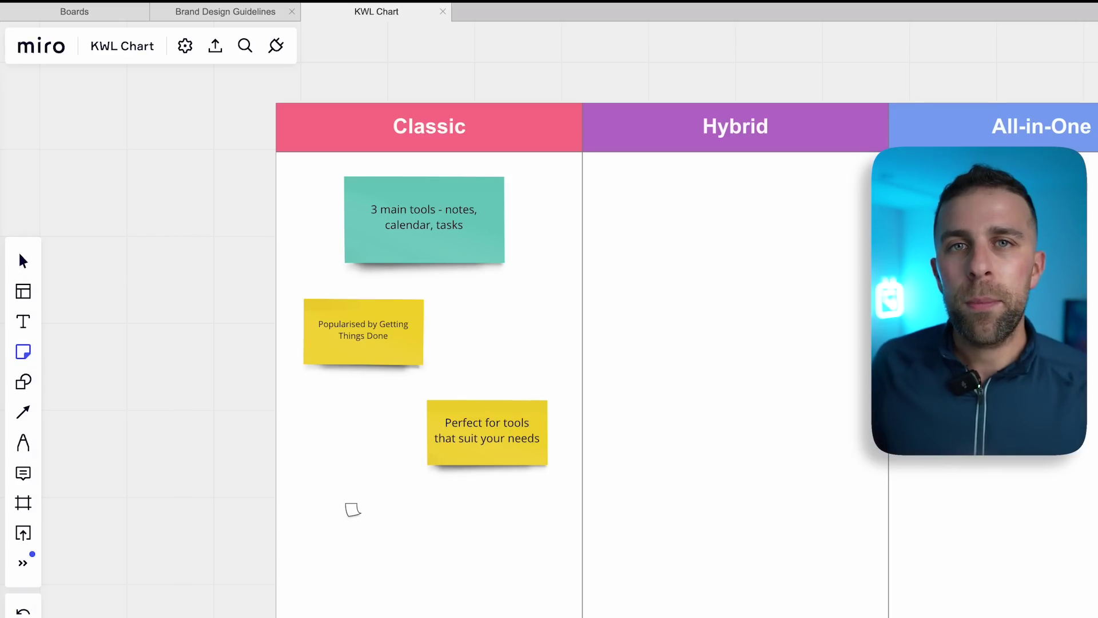
pyautogui.click(351, 508)
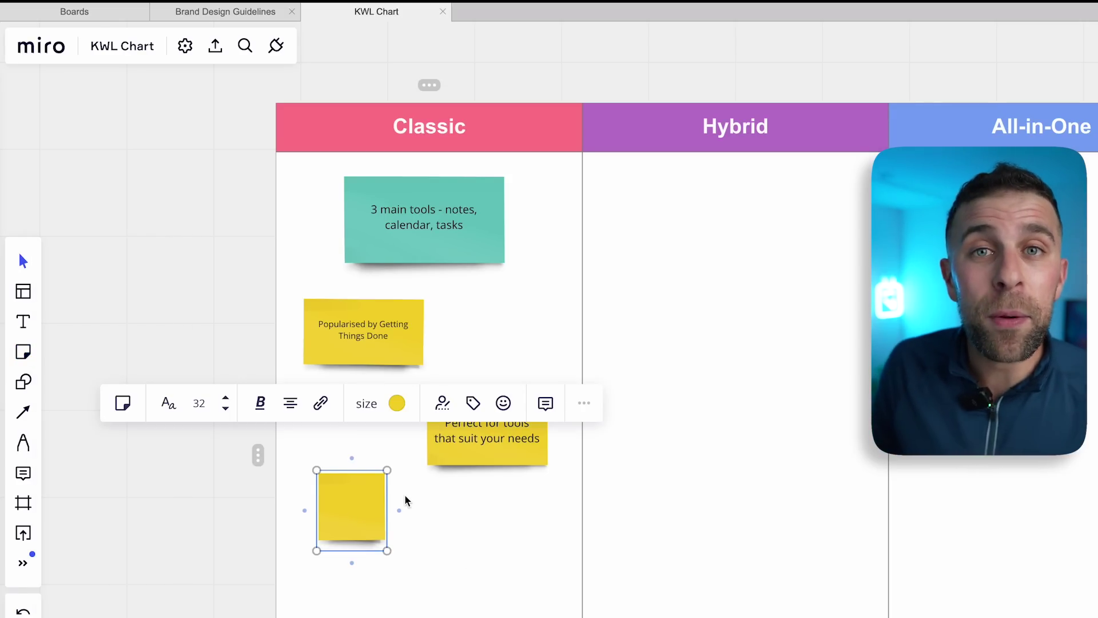
pyautogui.write('The most commo')
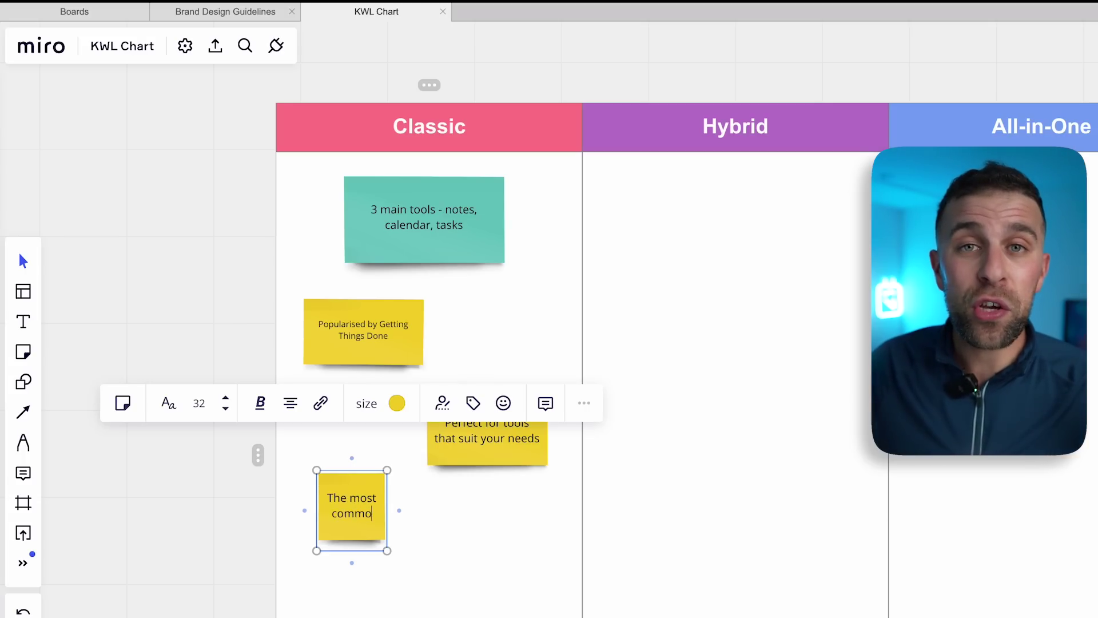
pyautogui.write('n set-up')
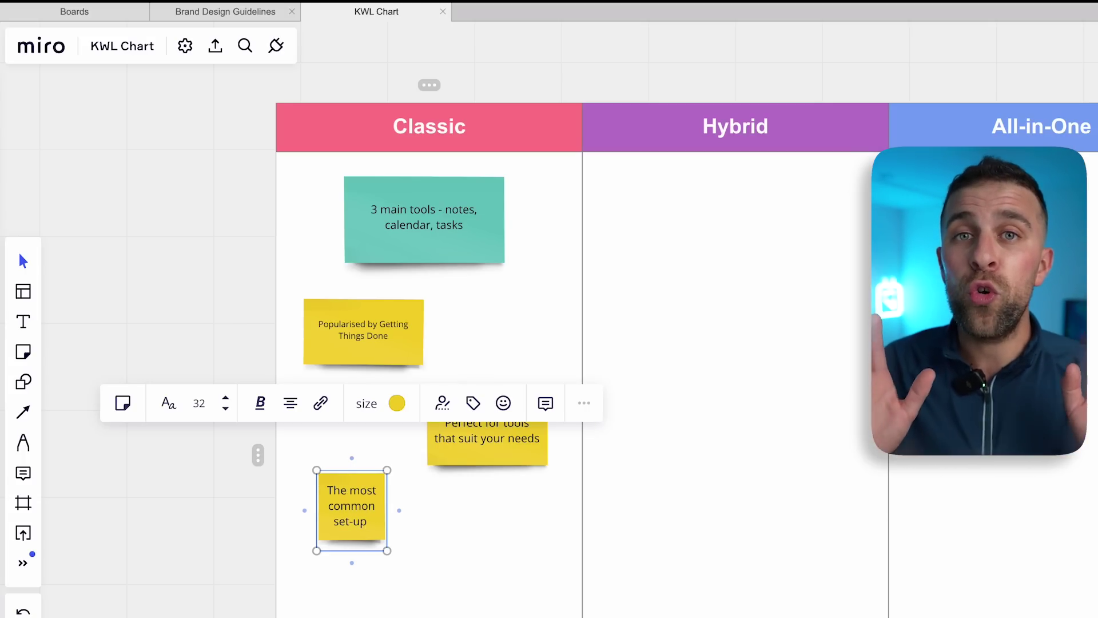
pyautogui.write(' in productivity')
pyautogui.hotkey('ctrl', 'a')
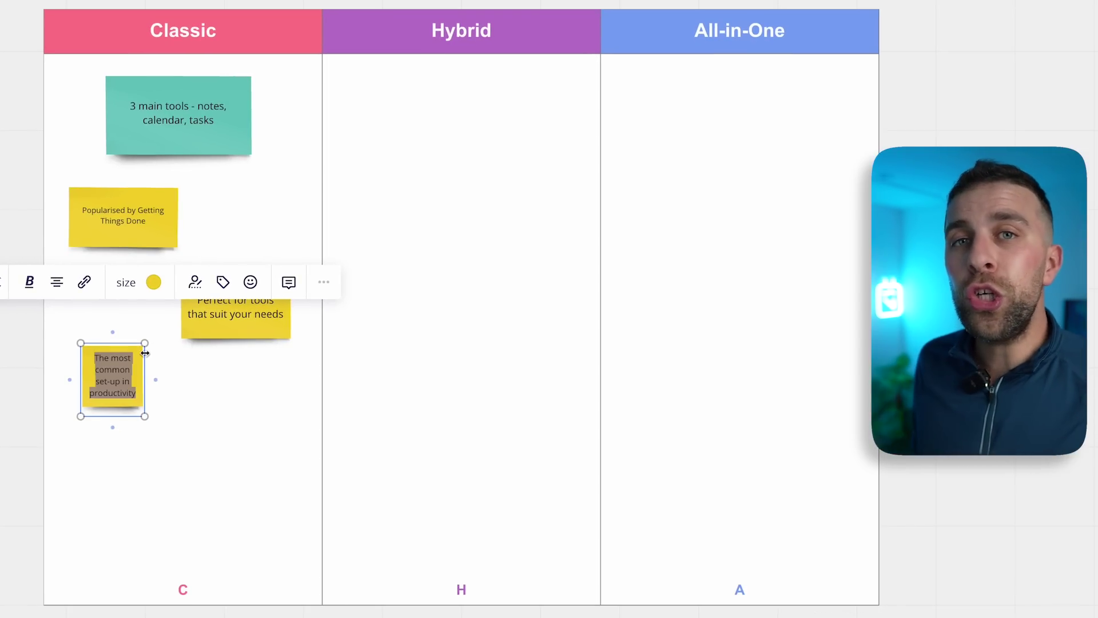
pyautogui.moveTo(153, 360); pyautogui.dragTo(215, 360)
pyautogui.click(2, 382)
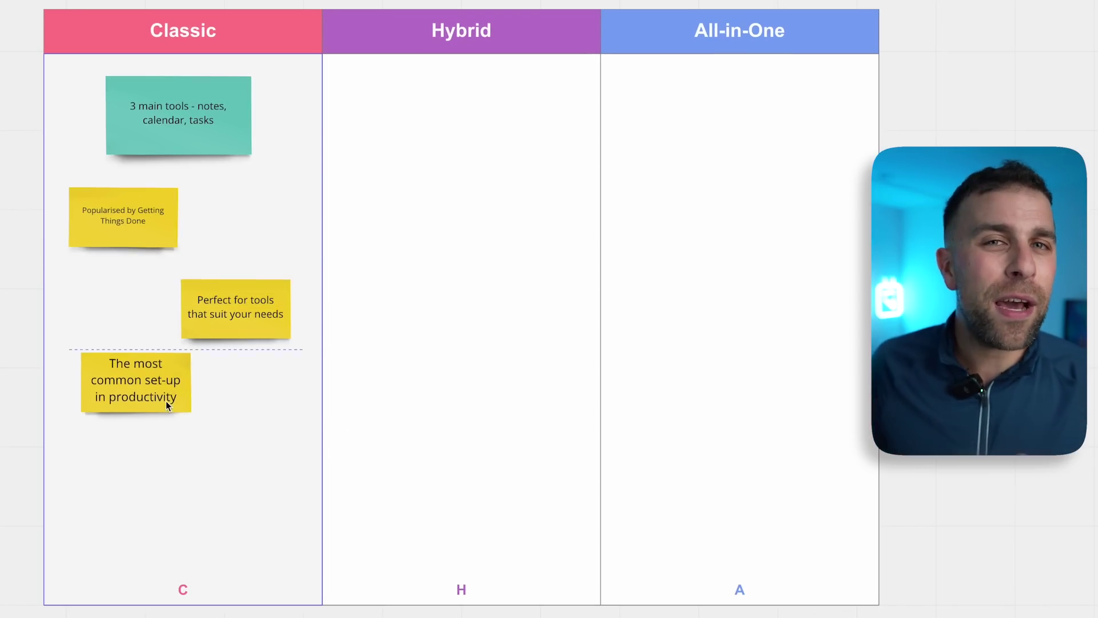
pyautogui.moveTo(167, 397); pyautogui.dragTo(159, 420)
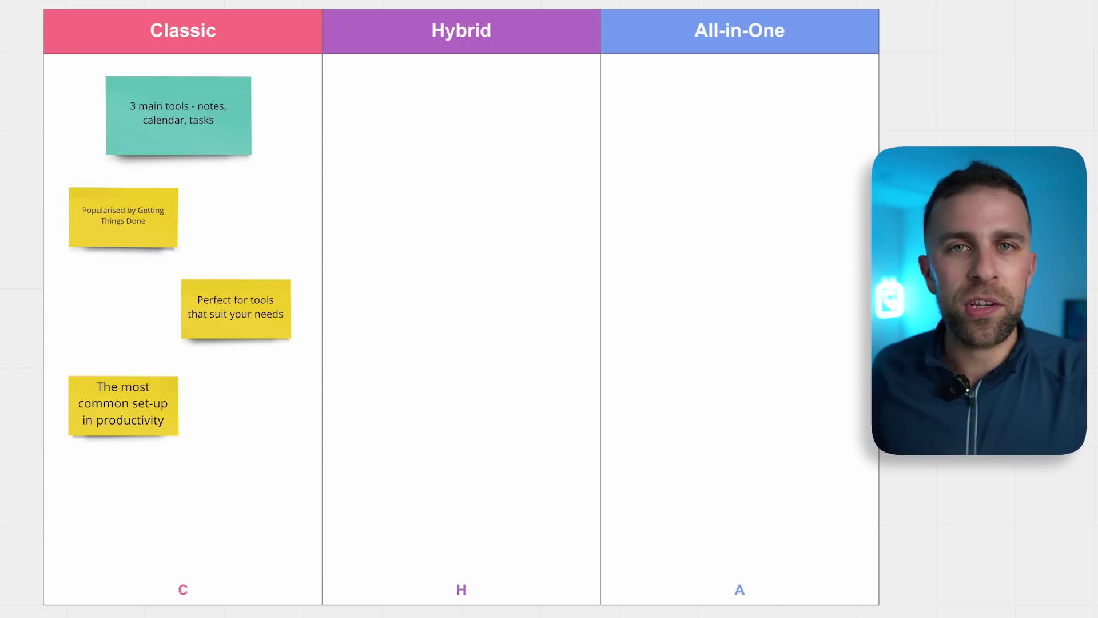
# Add a teal Hybrid note '2 main tools - calendar/tasks and notes', widen it, set text size 32, and nudge it into place
pyautogui.click(423, 97)
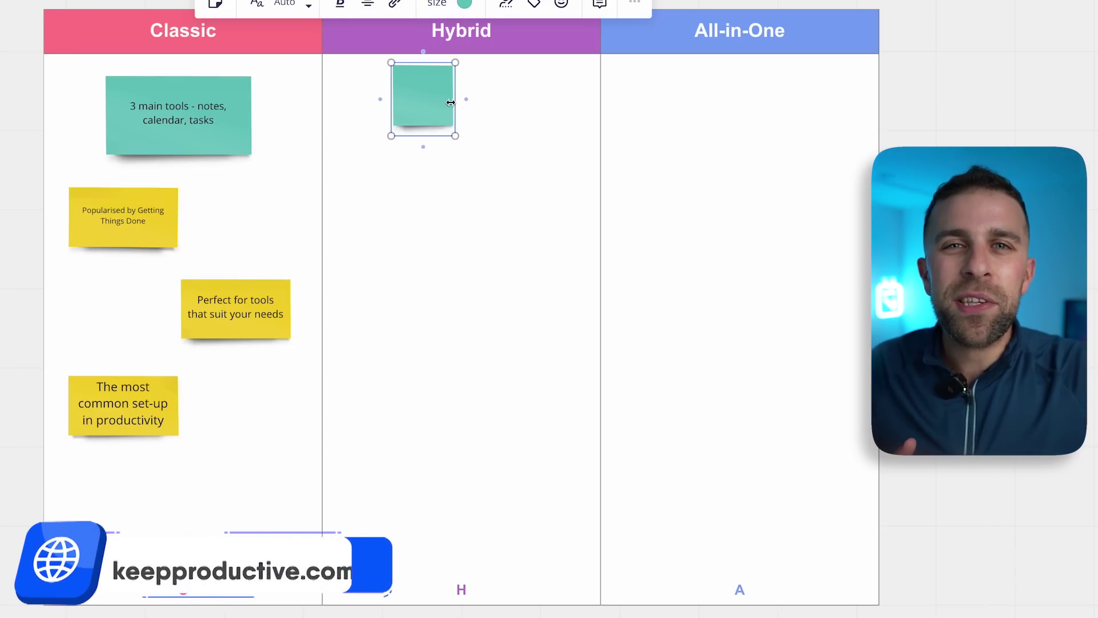
pyautogui.write('2 mai')
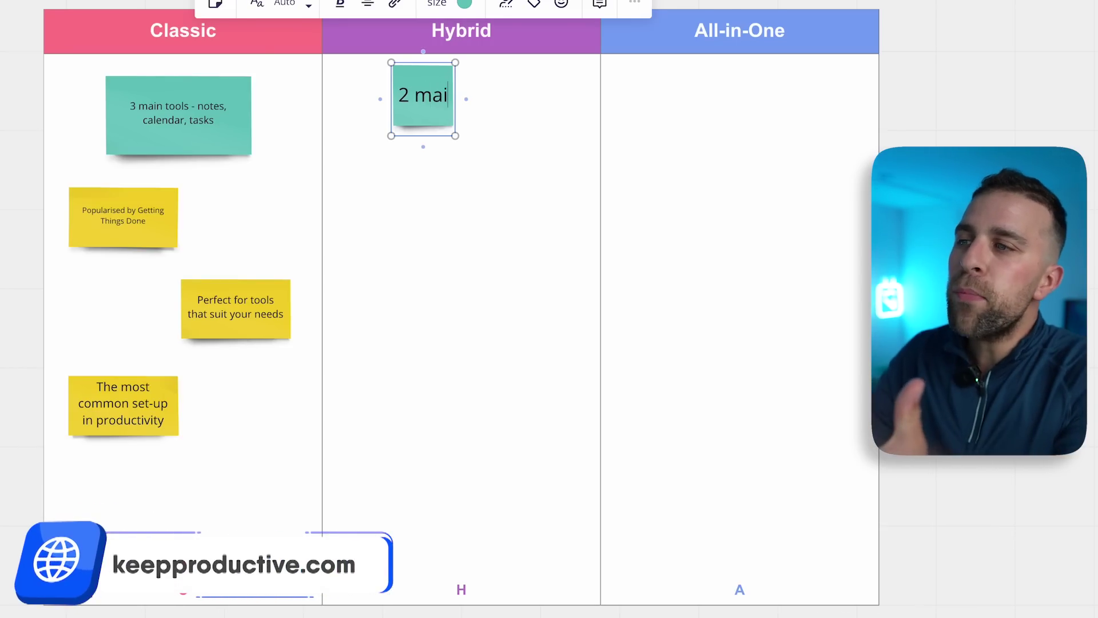
pyautogui.write('n tools -')
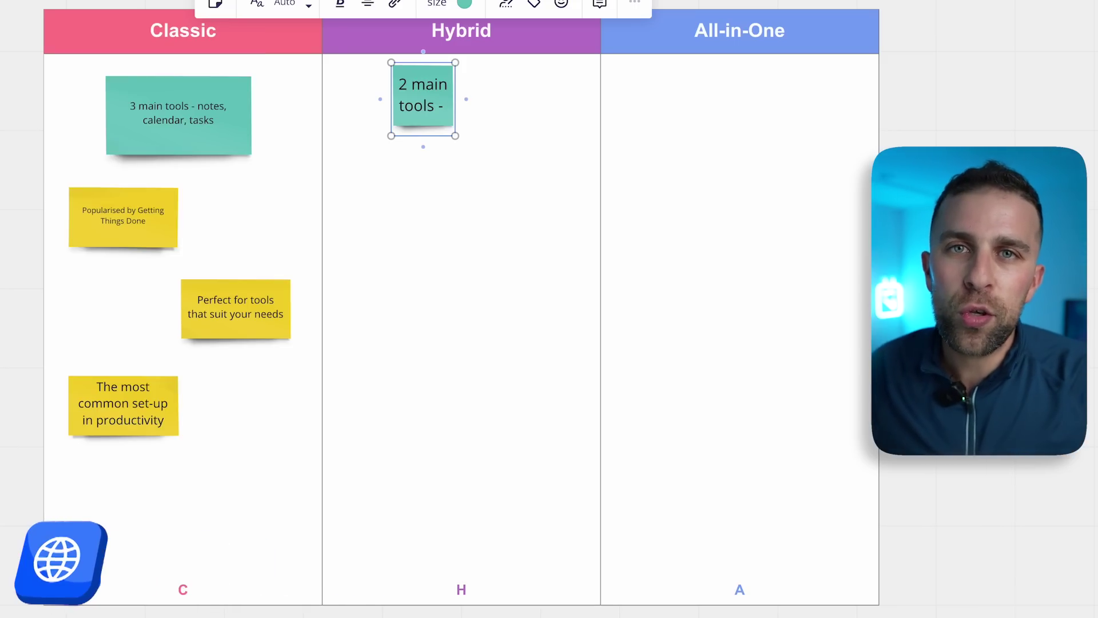
pyautogui.write(' calendar/t')
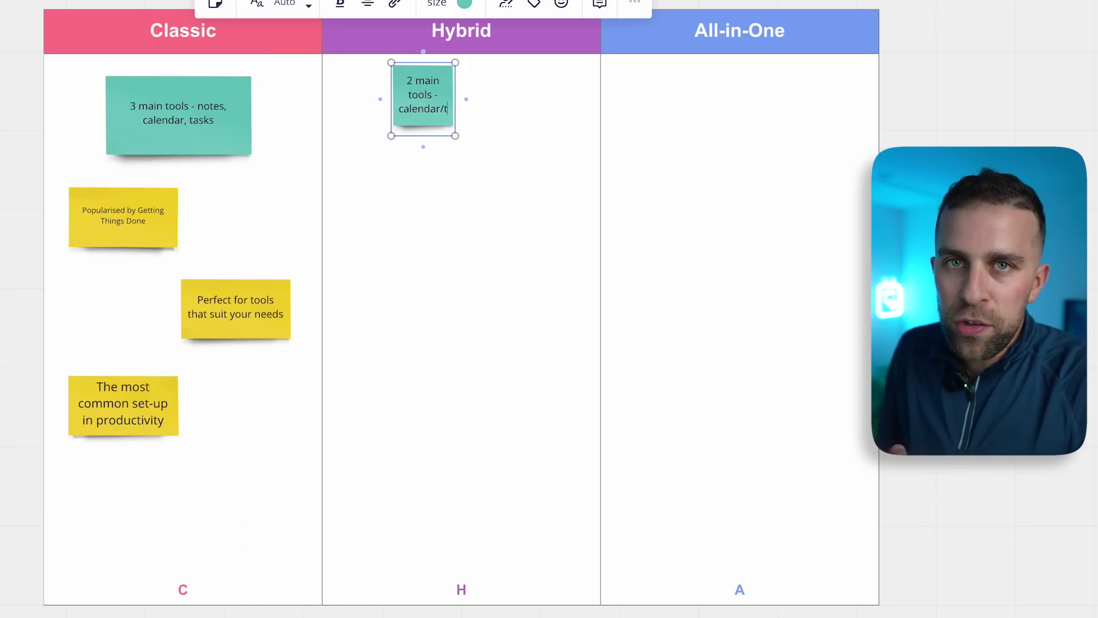
pyautogui.write('asks or')
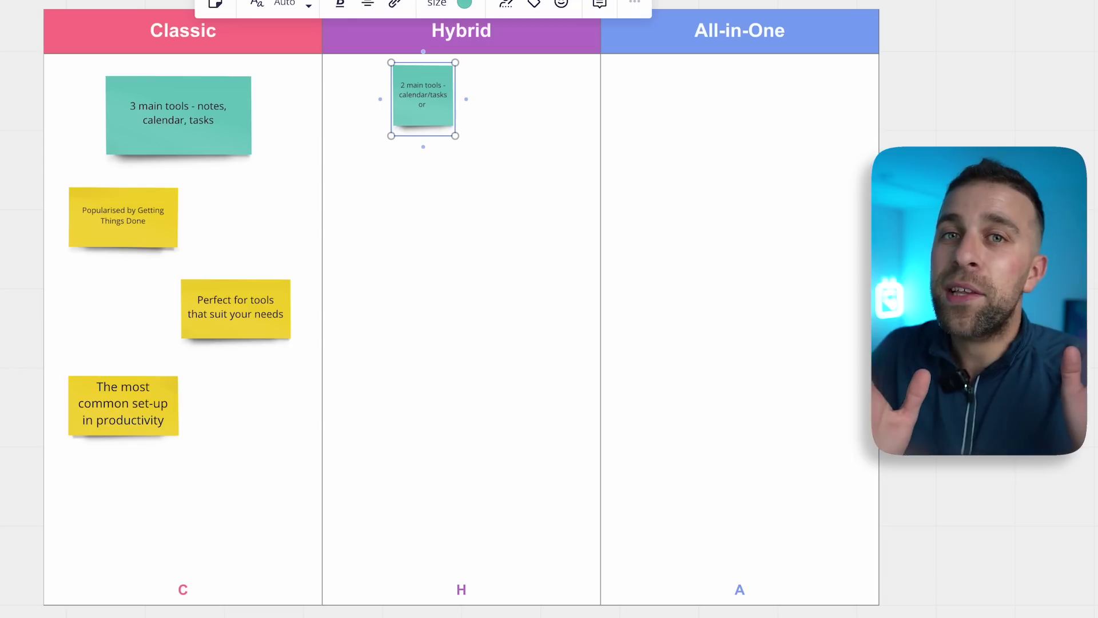
pyautogui.press('BackSpace')
pyautogui.press('BackSpace')
pyautogui.write('and notes')
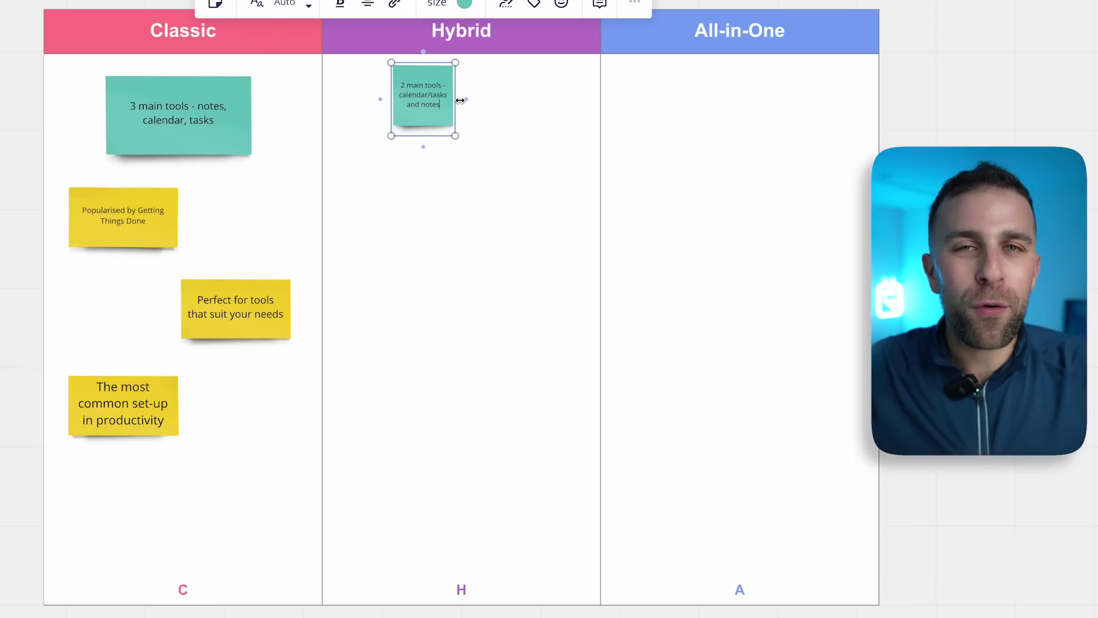
pyautogui.moveTo(460, 100); pyautogui.dragTo(543, 101)
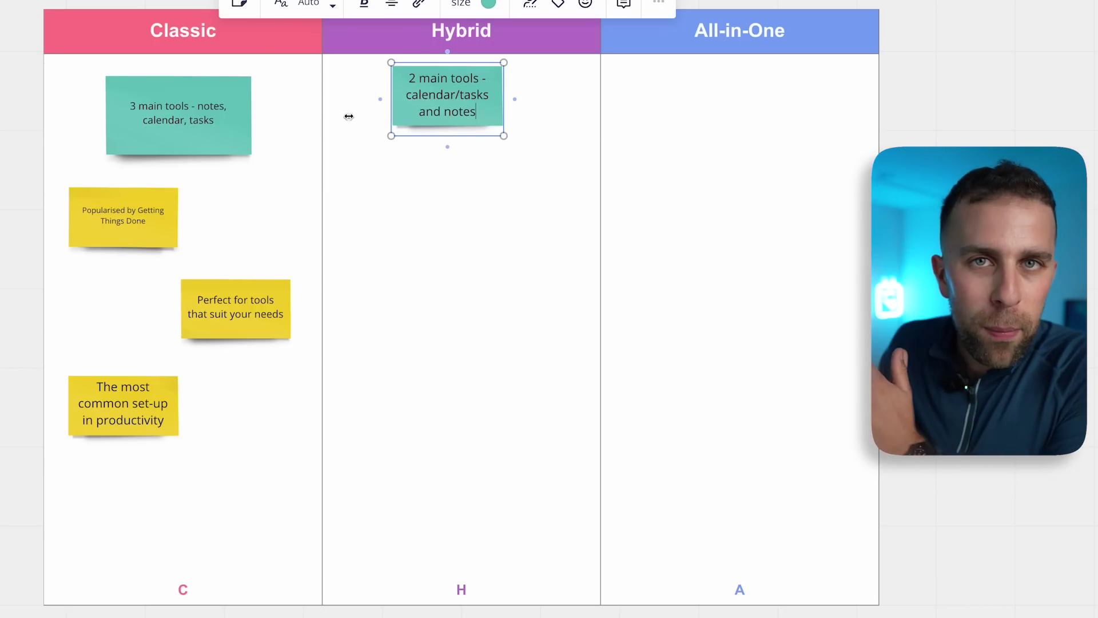
pyautogui.click(335, 8)
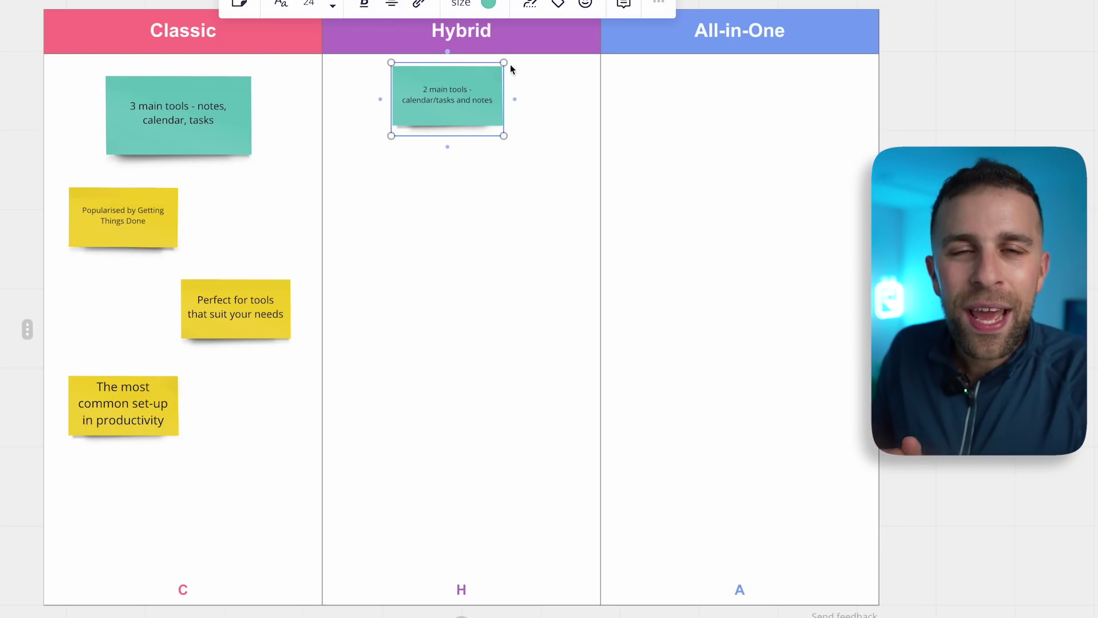
pyautogui.click(332, 6)
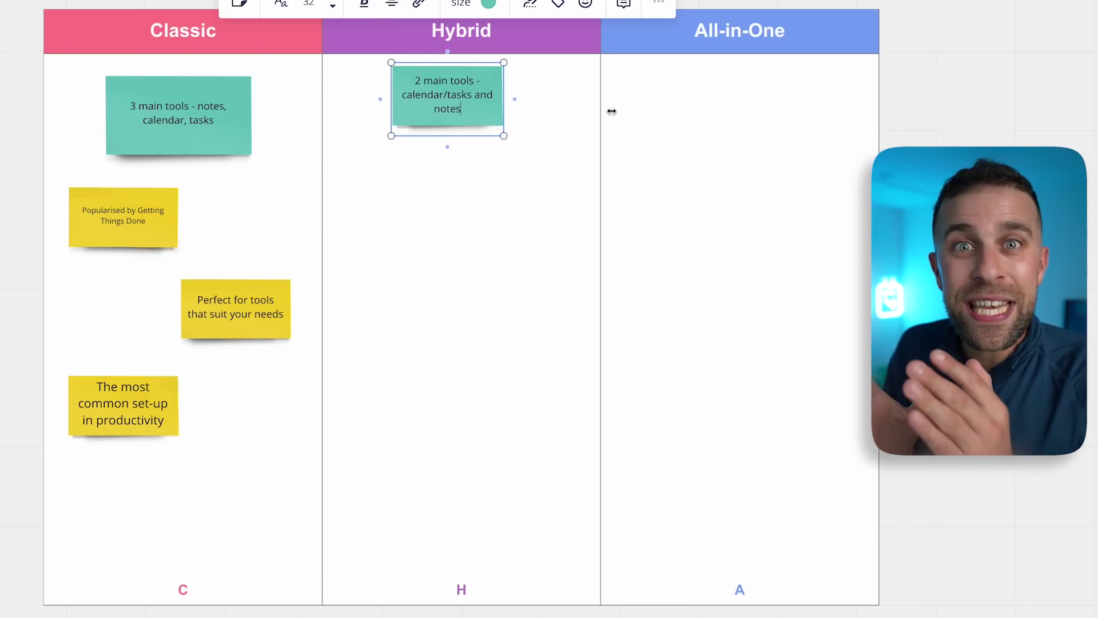
pyautogui.moveTo(463, 108); pyautogui.dragTo(478, 127)
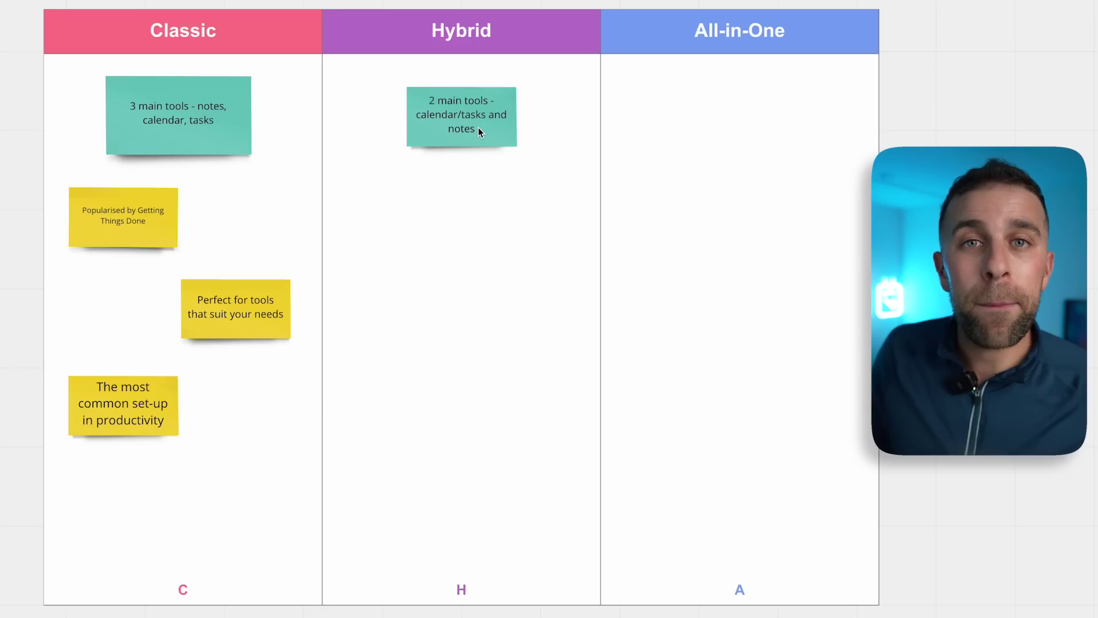
# Copy a yellow Classic note into Hybrid and rewrite it as 'The most trending way to work - combining two'
pyautogui.click(173, 208)
pyautogui.hotkey('ctrl', 'd')
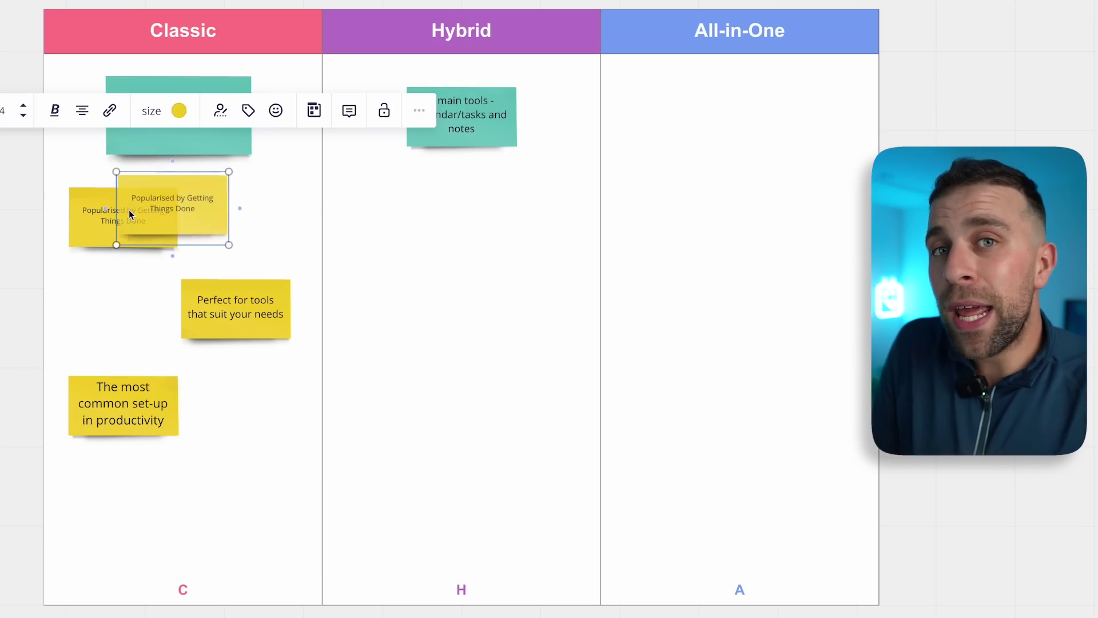
pyautogui.moveTo(129, 214); pyautogui.dragTo(363, 230)
pyautogui.doubleClick(392, 219)
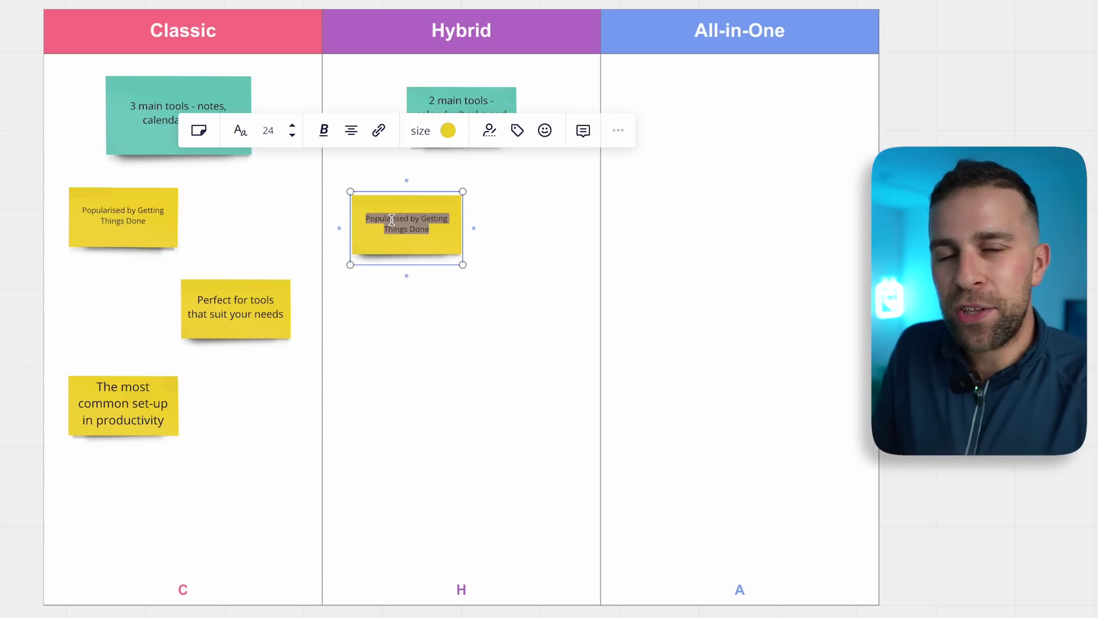
pyautogui.write('The most')
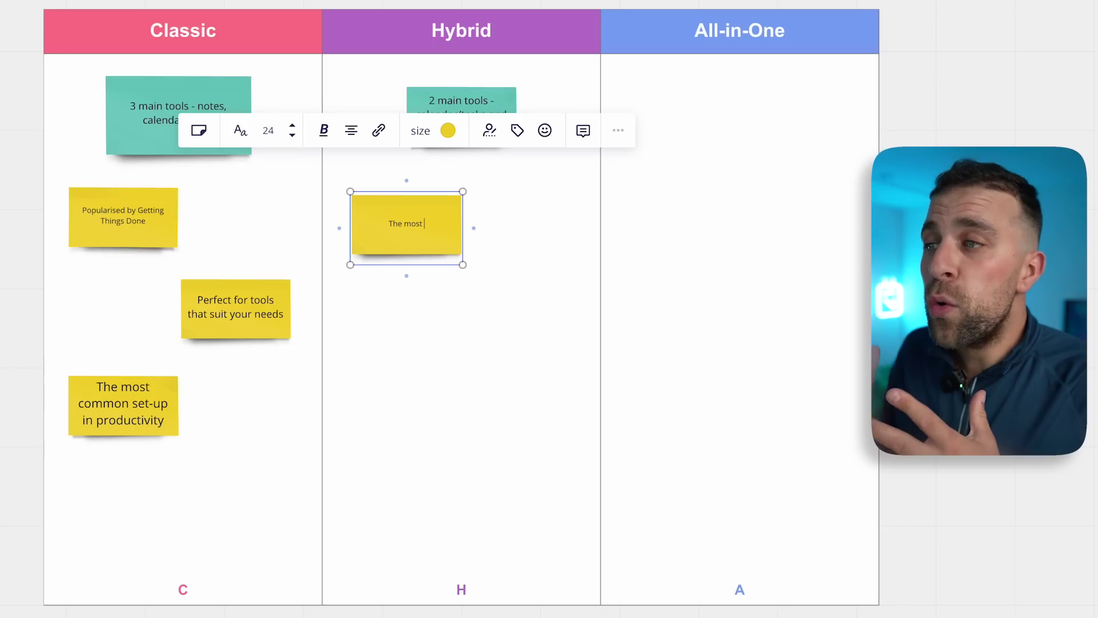
pyautogui.write(' trending way to work')
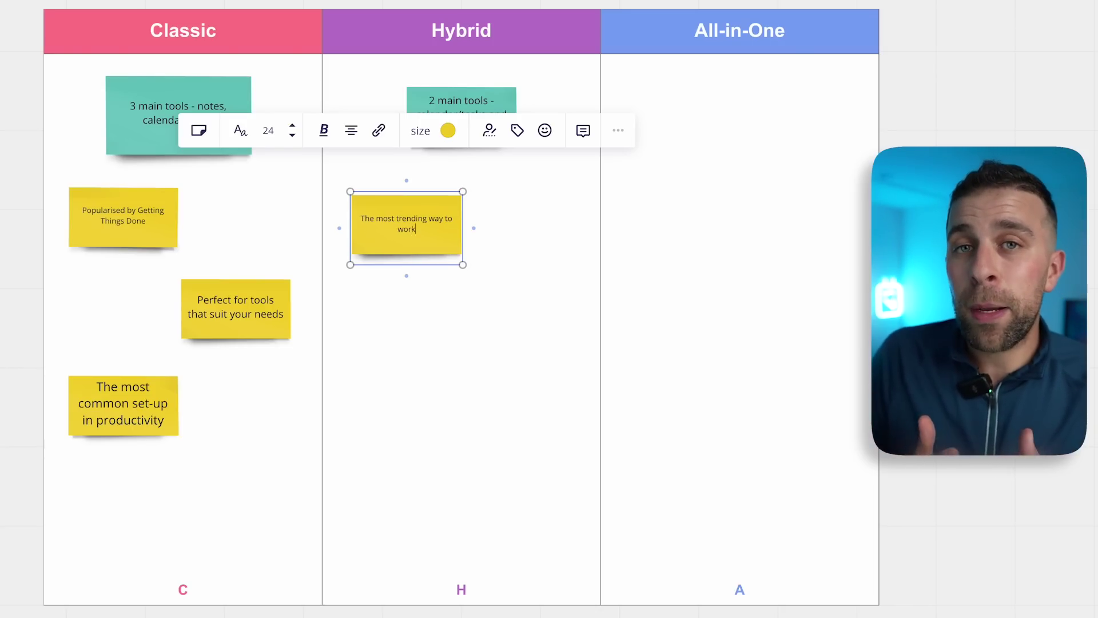
pyautogui.write(' - combining')
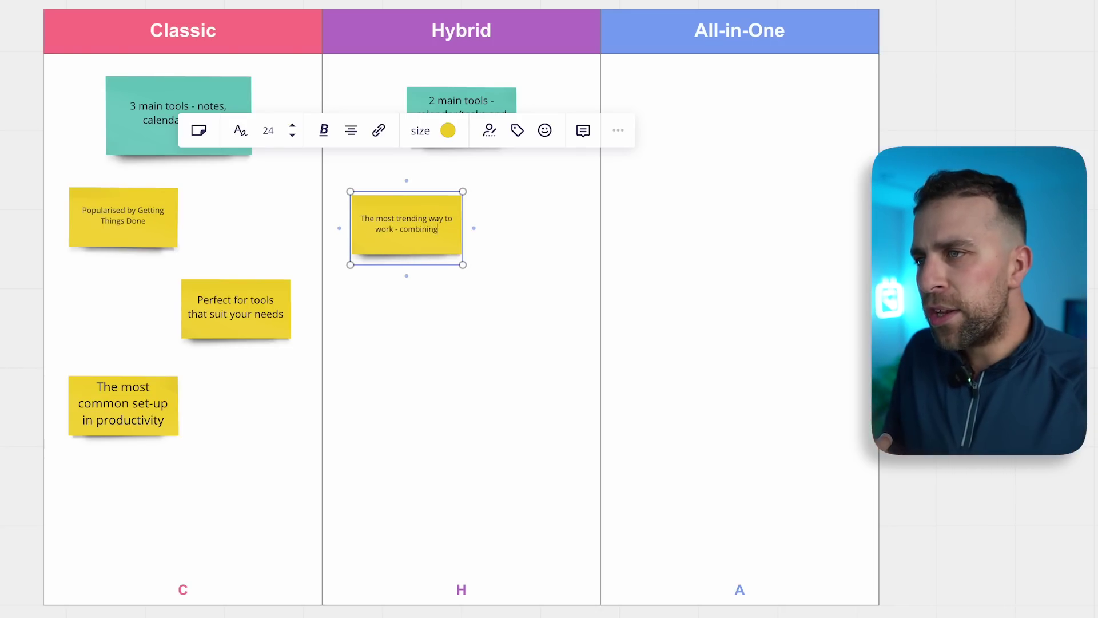
pyautogui.write(' two')
pyautogui.click(454, 318)
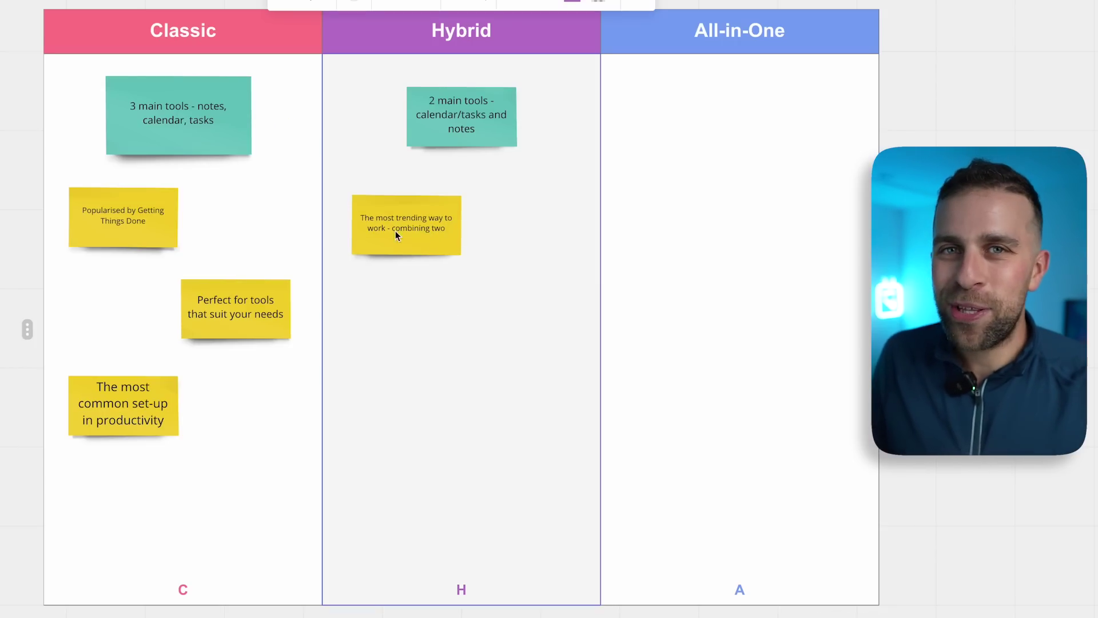
# Copy another yellow note into Hybrid reading 'Ideal for those who work with two experiences in one'
pyautogui.click(274, 301)
pyautogui.moveTo(273, 301); pyautogui.dragTo(517, 325)
pyautogui.doubleClick(517, 306)
pyautogui.write('Ide')
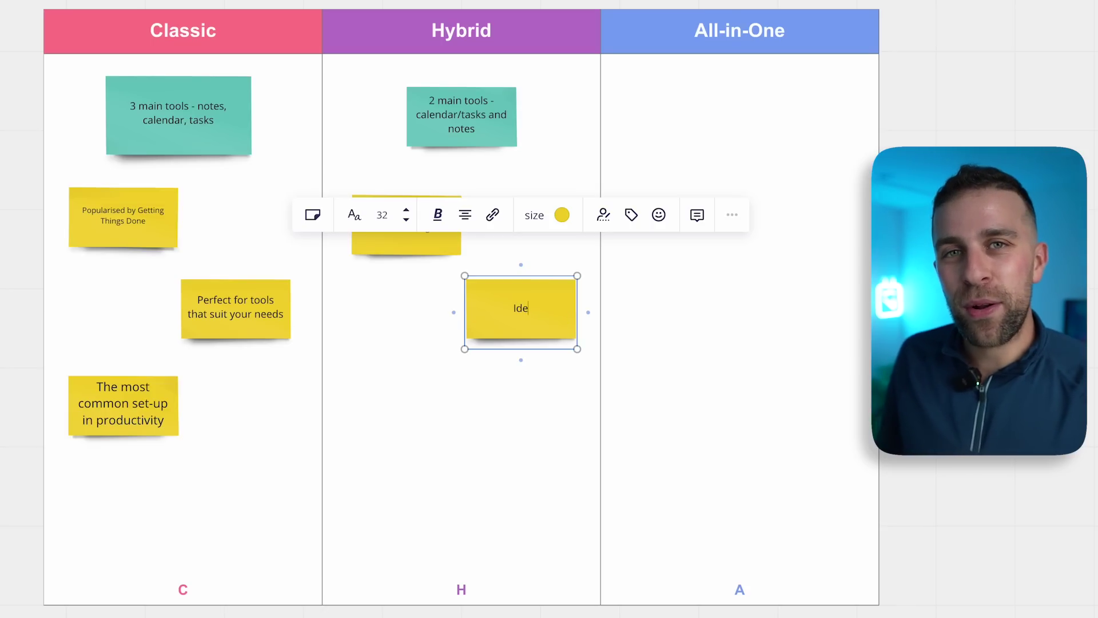
pyautogui.write('al for those who wo')
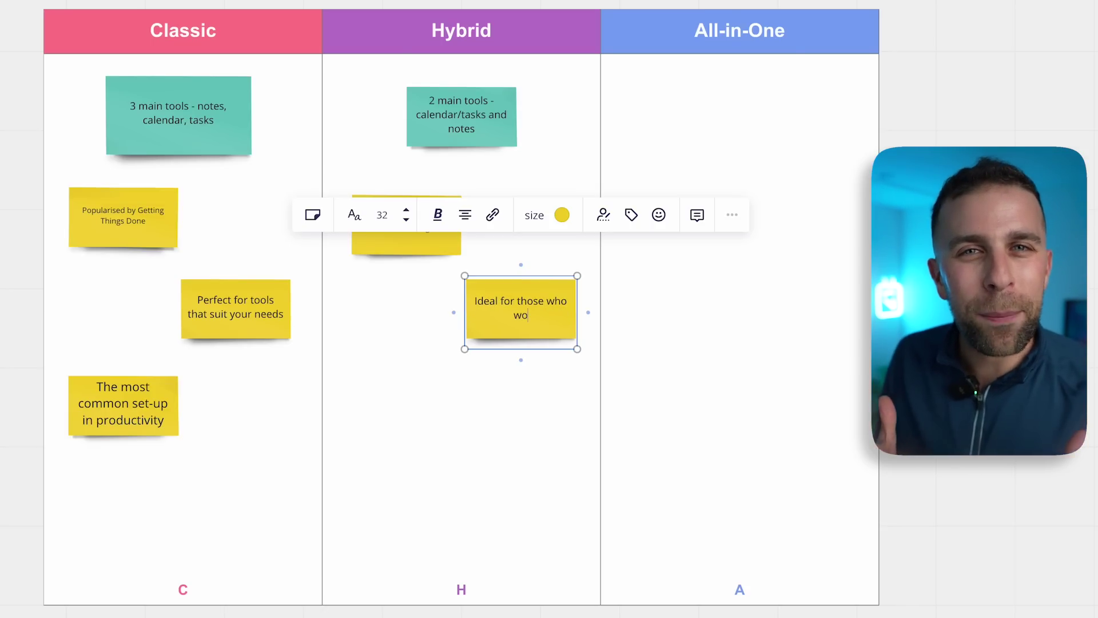
pyautogui.write('rk with two exep')
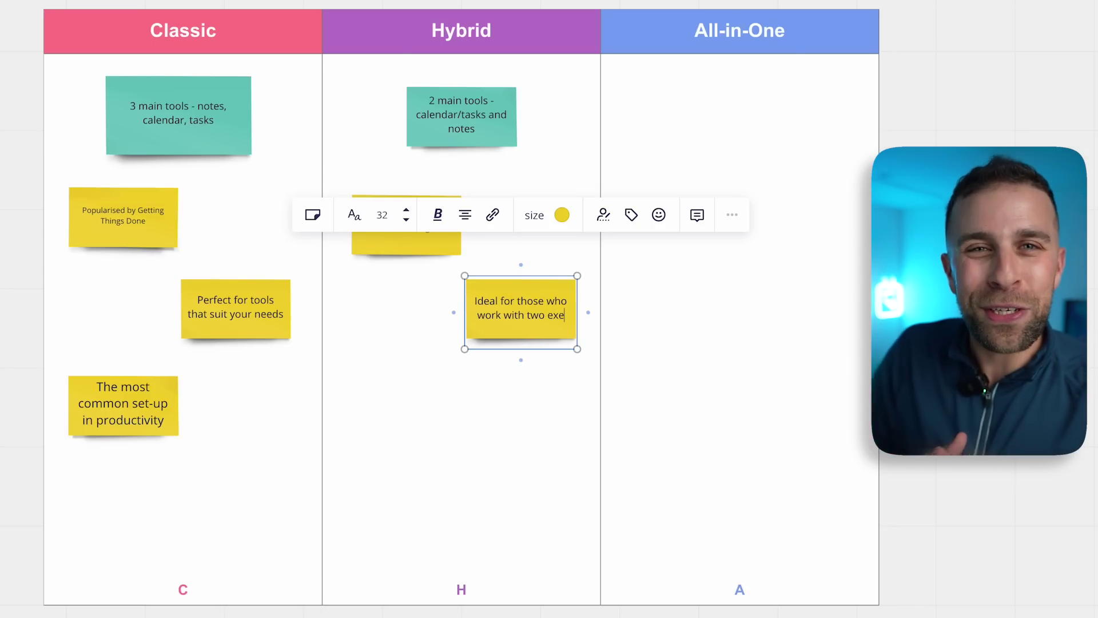
pyautogui.press('BackSpace')
pyautogui.press('BackSpace')
pyautogui.write('periuence')
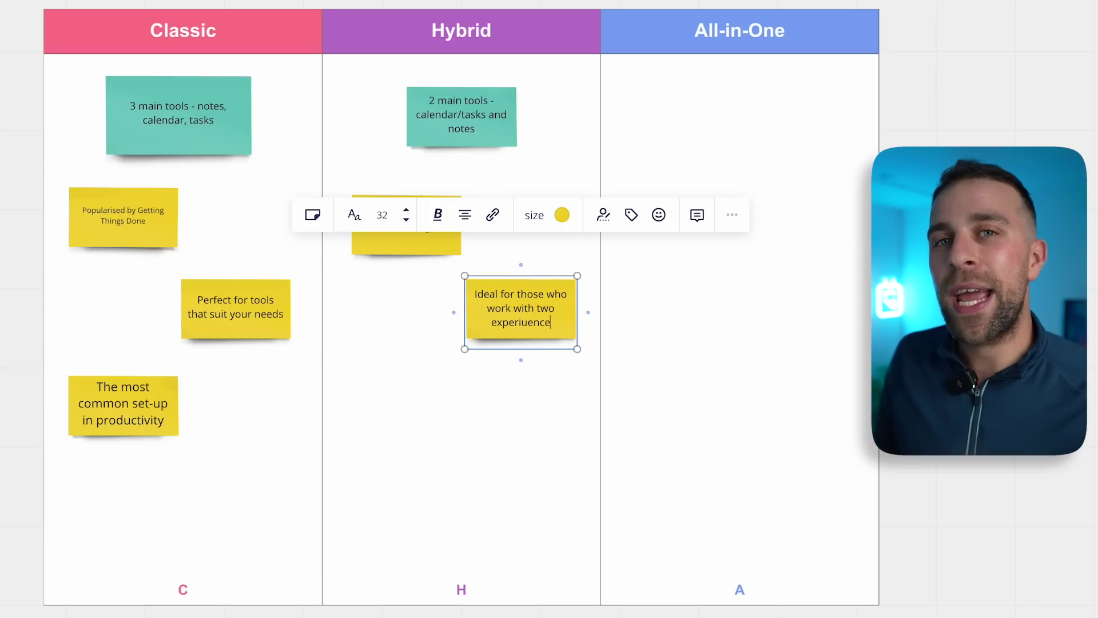
pyautogui.write('es in one')
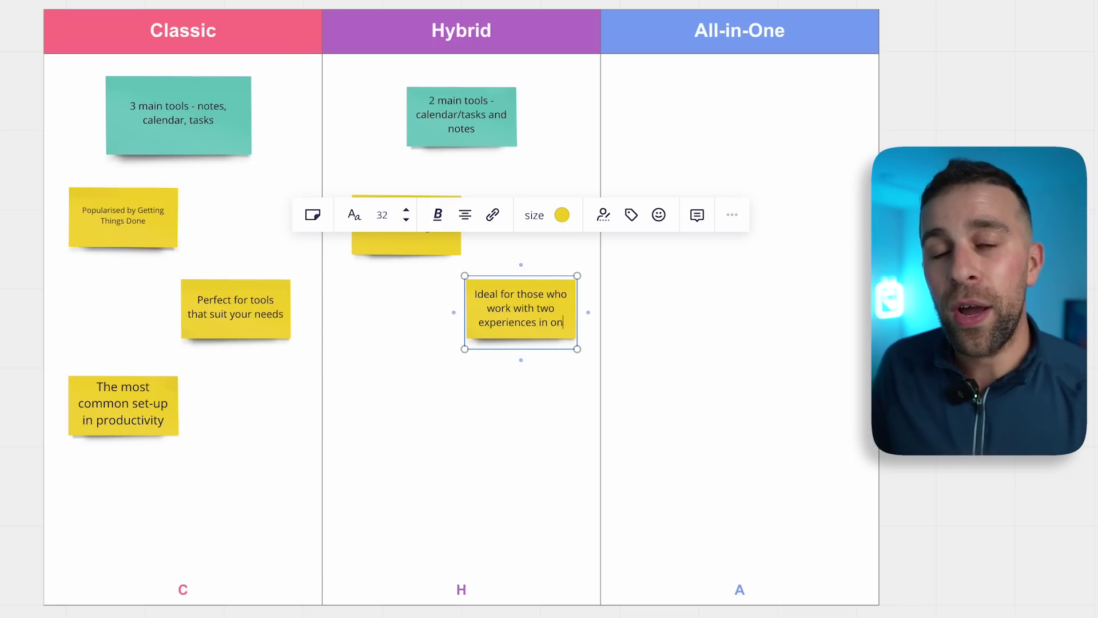
pyautogui.click(530, 407)
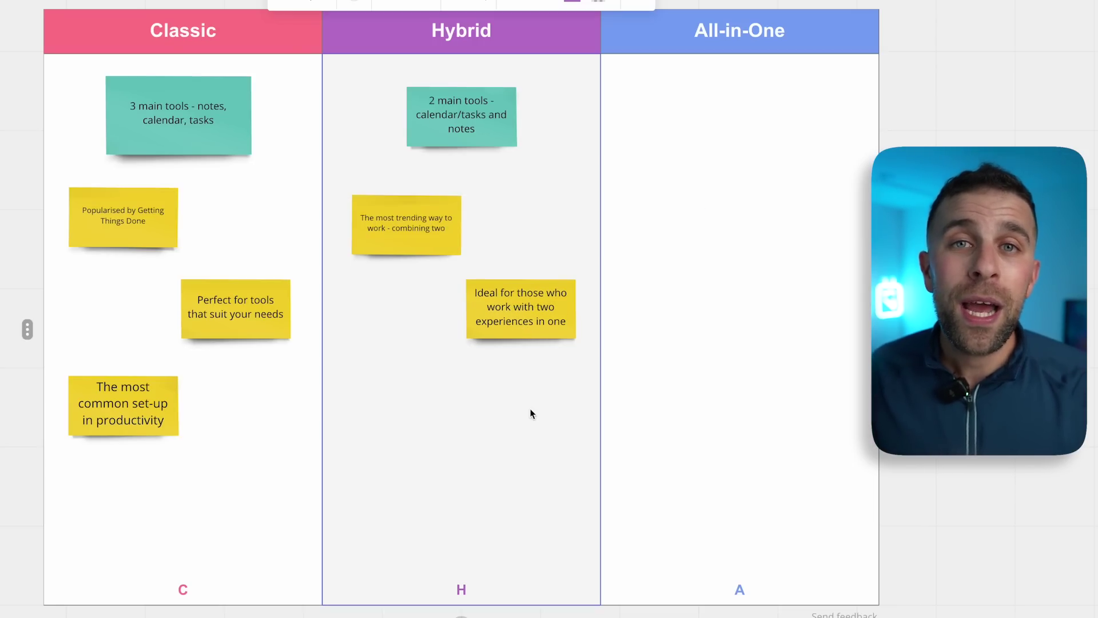
# Copy that note lower in Hybrid and change it to 'Can be hard to learn, but worth it once implemented'
pyautogui.moveTo(521, 318); pyautogui.dragTo(405, 409)
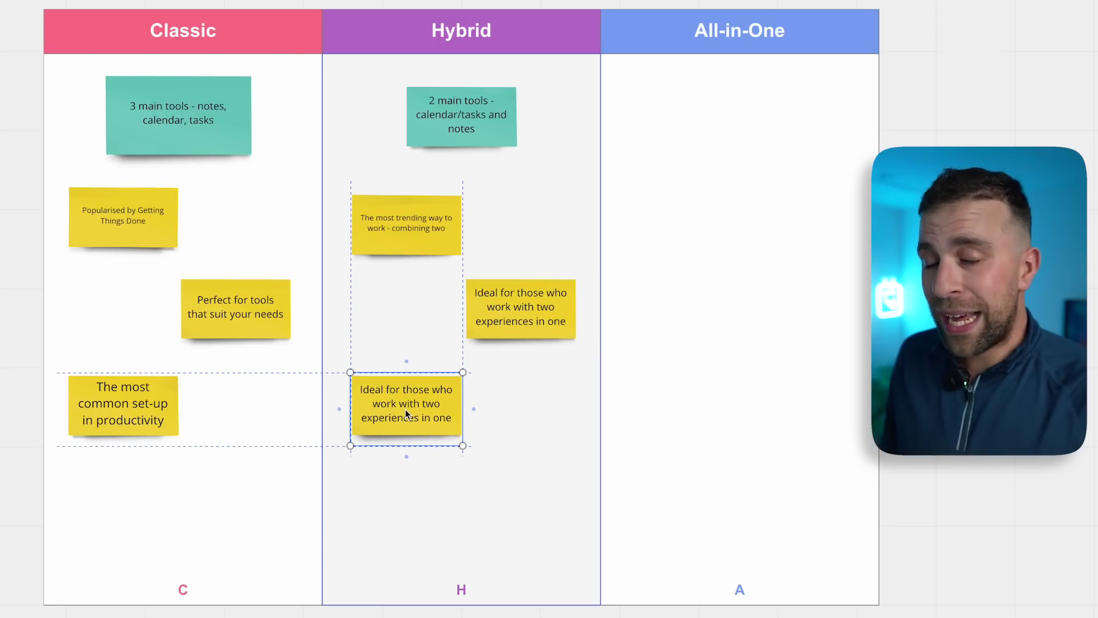
pyautogui.doubleClick(404, 409)
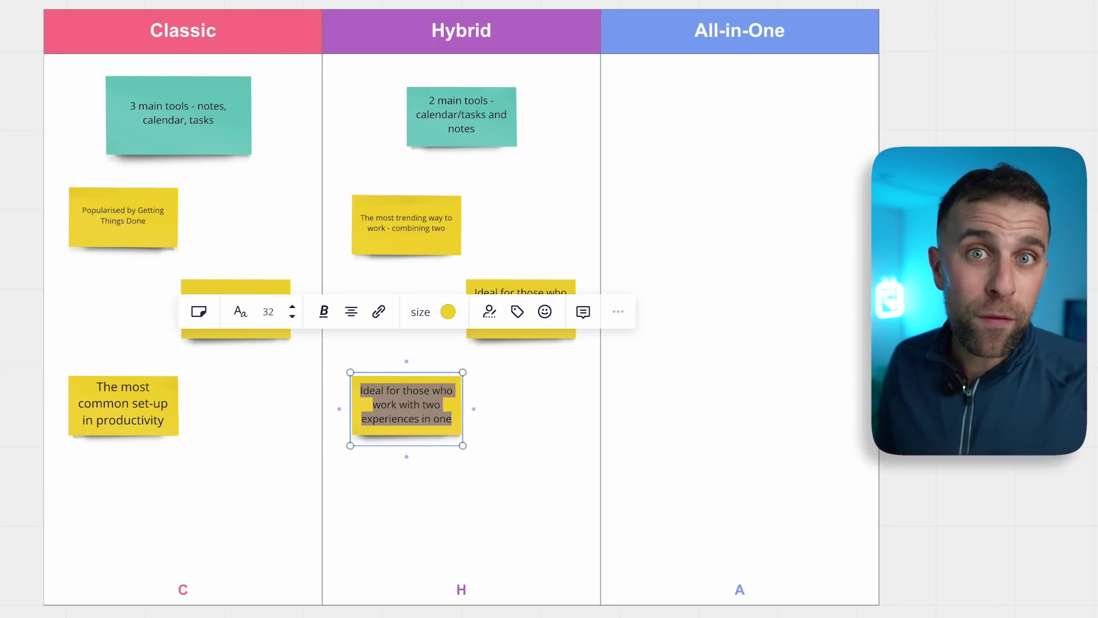
pyautogui.write('Can be hard to learn, but ')
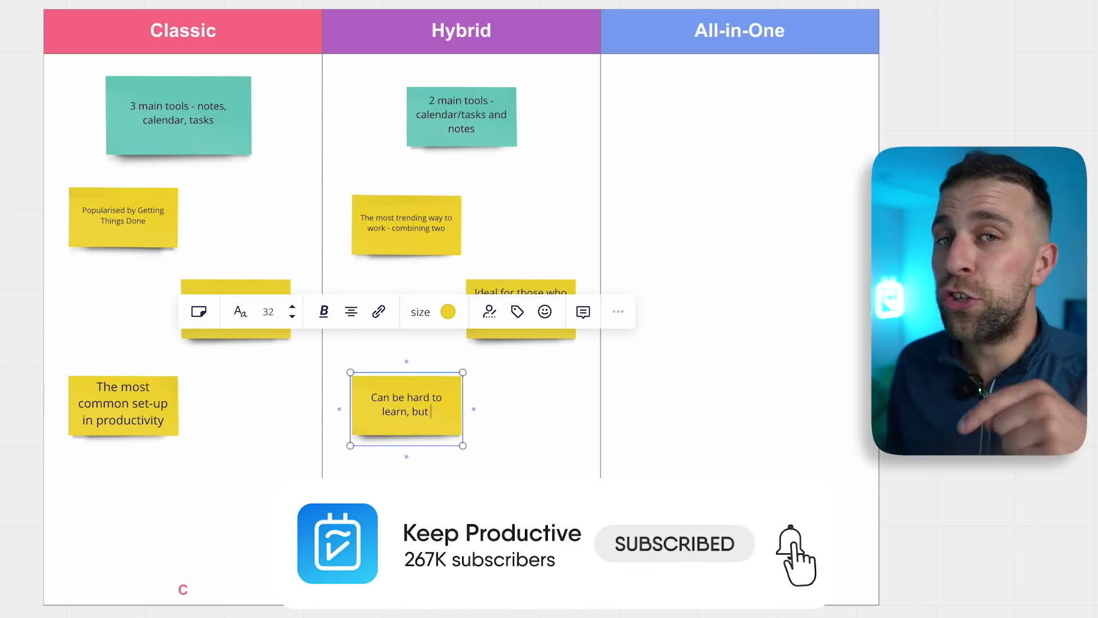
pyautogui.write('worth it onc')
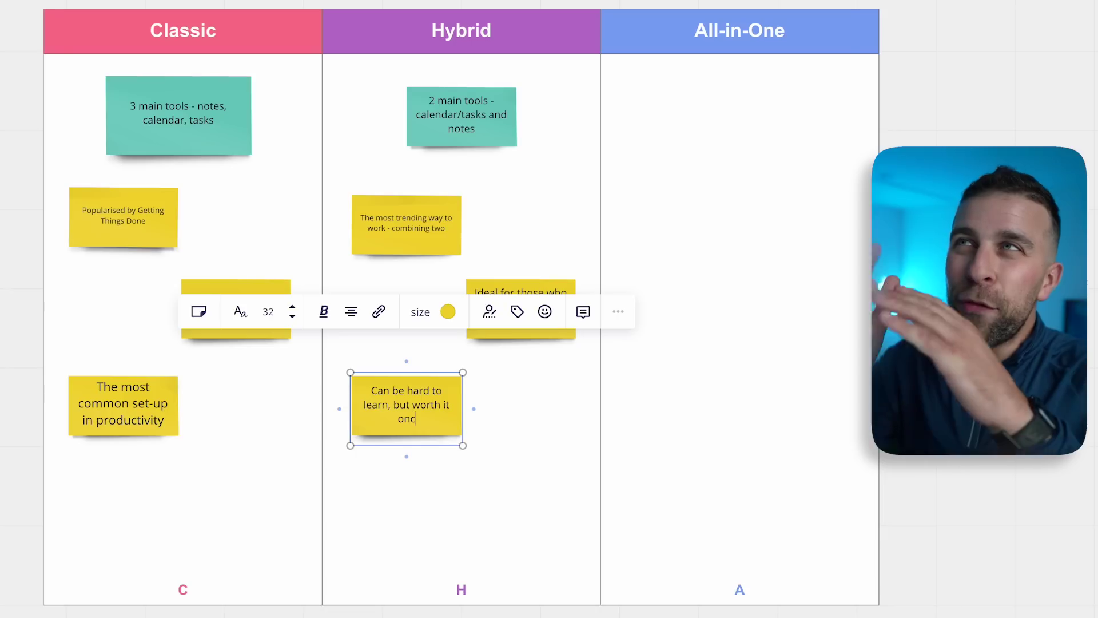
pyautogui.write('e impkementte')
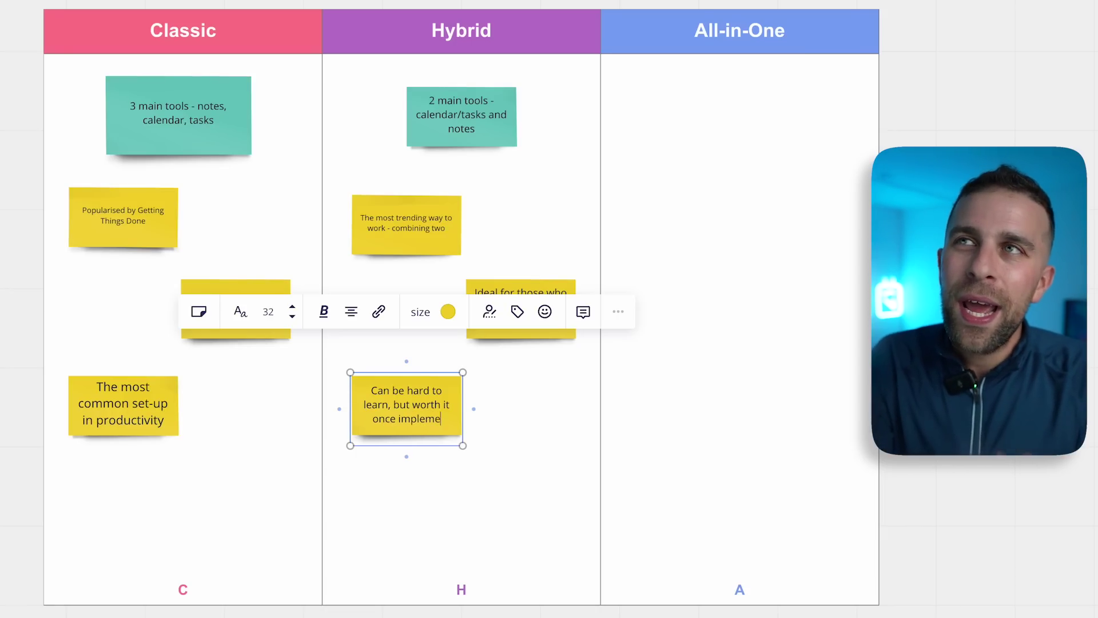
pyautogui.press('BackSpace')
pyautogui.press('BackSpace')
pyautogui.write('ed')
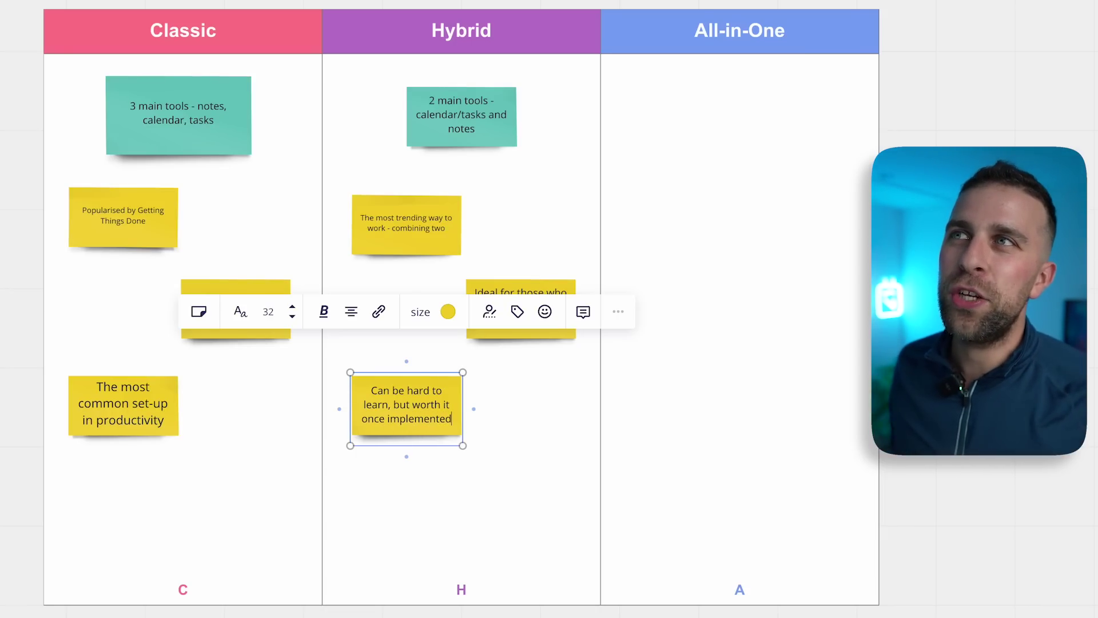
pyautogui.click(568, 400)
# Copy the teal '2 main tools' note into All-in-One and retype it as '1 tool to rule them all - one for notes, calendar, tasks'
pyautogui.click(477, 103)
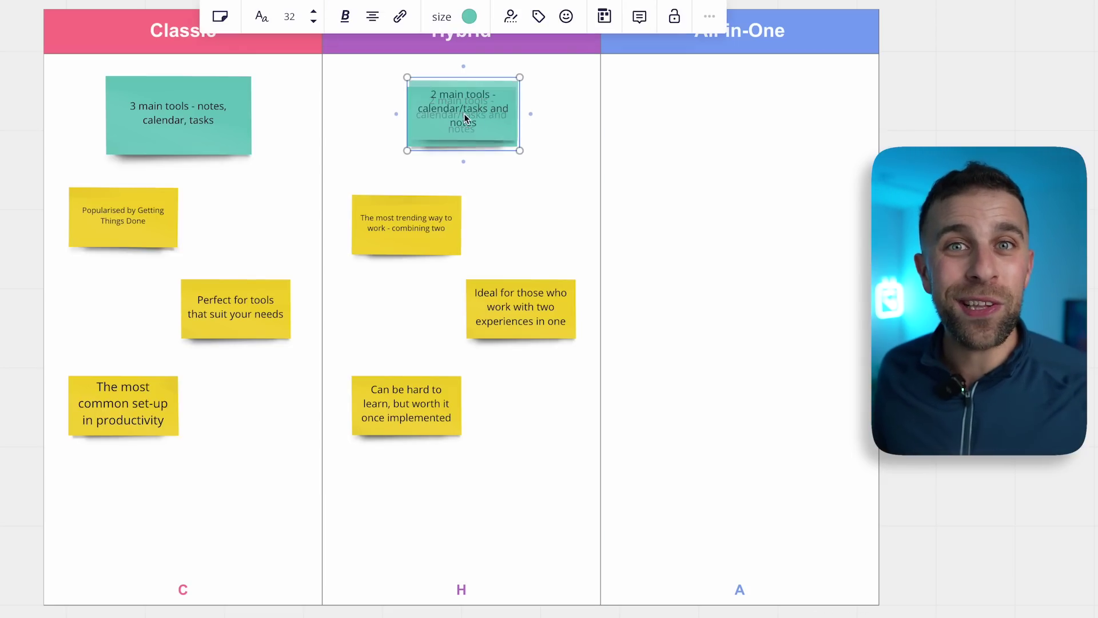
pyautogui.moveTo(465, 110); pyautogui.dragTo(755, 119)
pyautogui.doubleClick(755, 119)
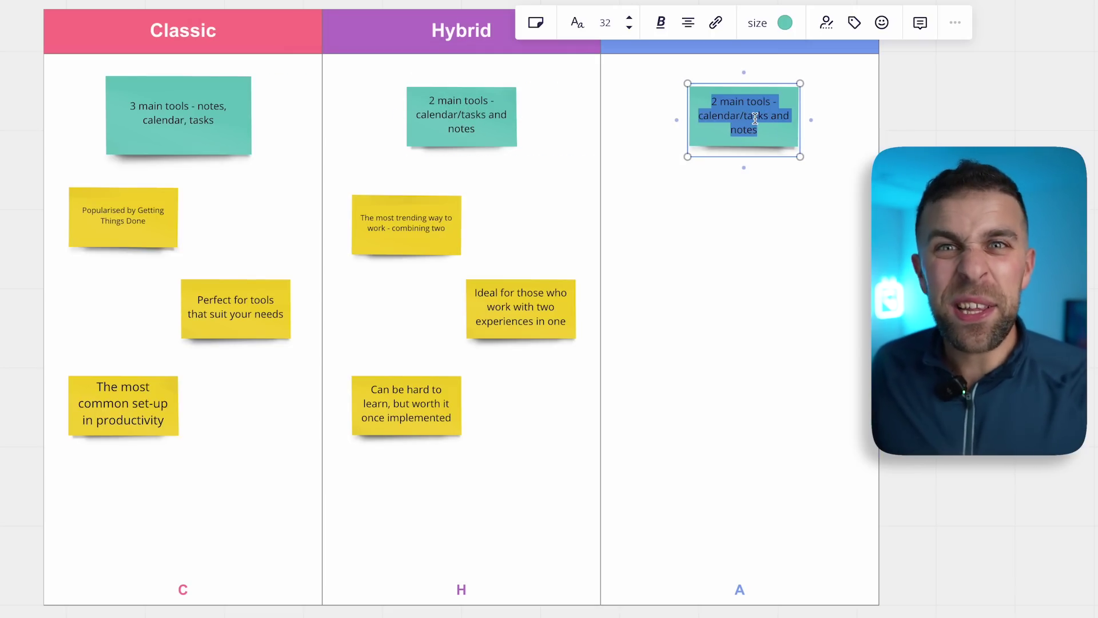
pyautogui.write('1 tool to rule them all')
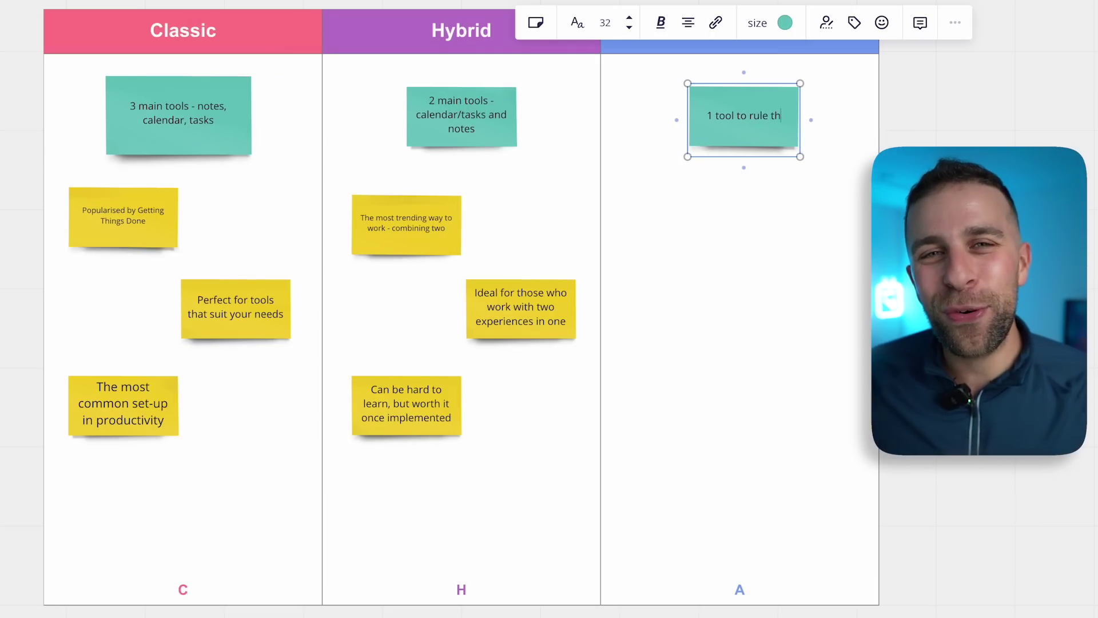
pyautogui.press('BackSpace')
pyautogui.press('BackSpace')
pyautogui.press('BackSpace')
pyautogui.press('BackSpace')
pyautogui.press('BackSpace')
pyautogui.press('BackSpace')
pyautogui.write('em all - one')
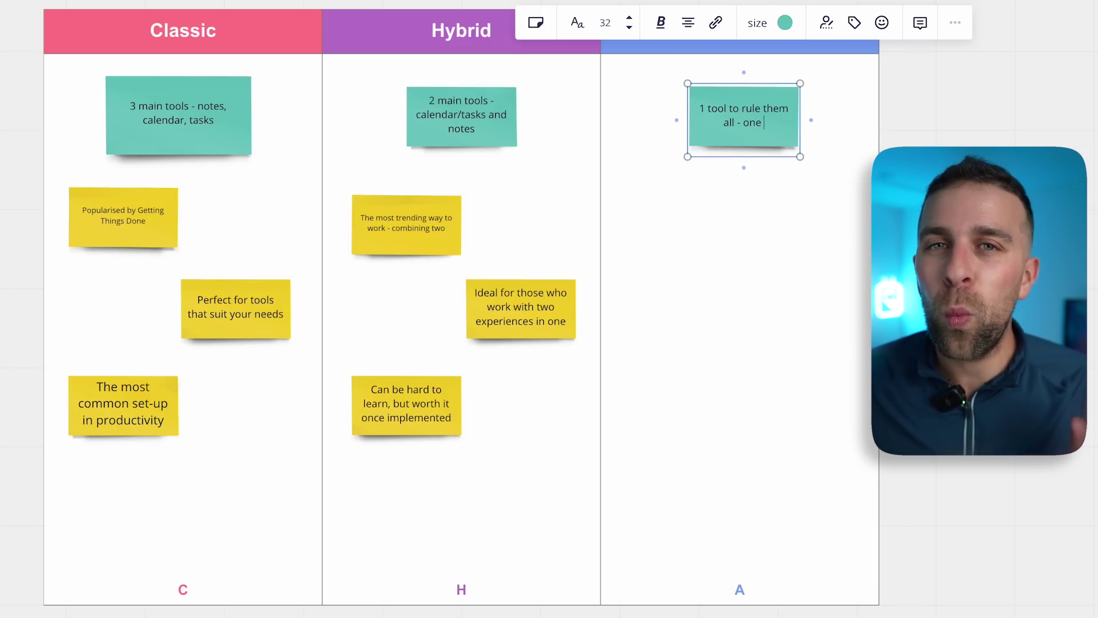
pyautogui.write(' for notes, c')
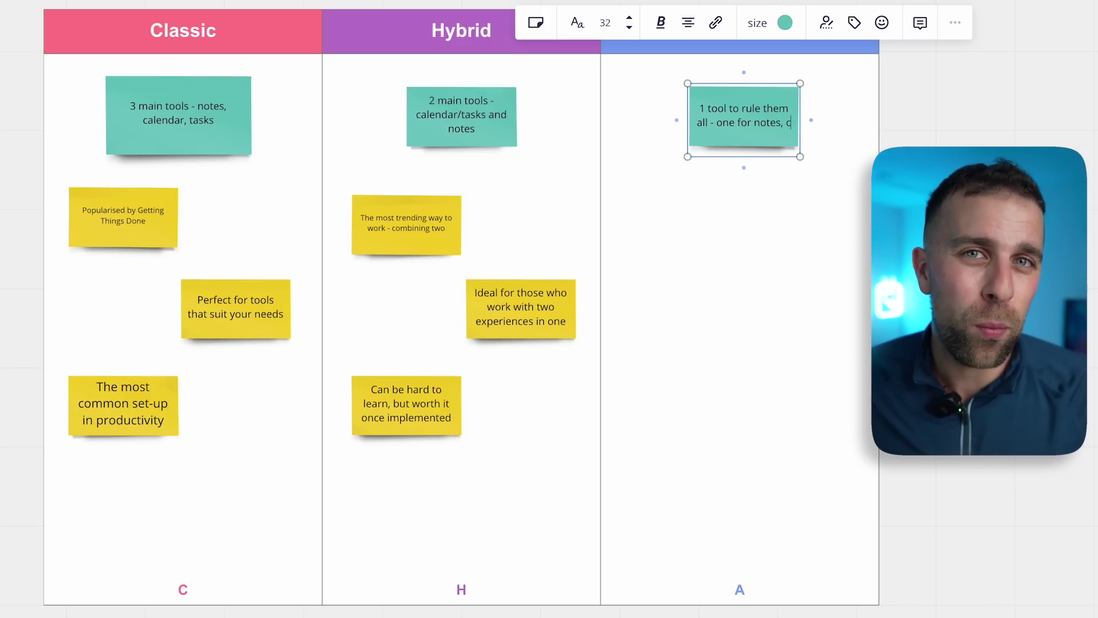
pyautogui.write('alendar, tasks')
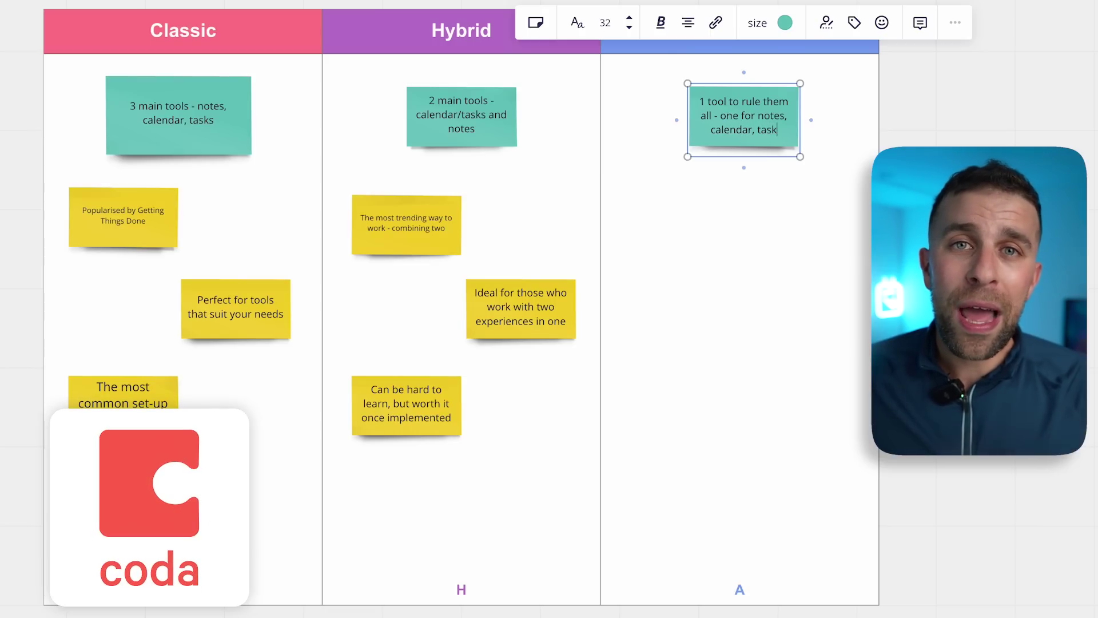
pyautogui.click(770, 186)
pyautogui.click(428, 222)
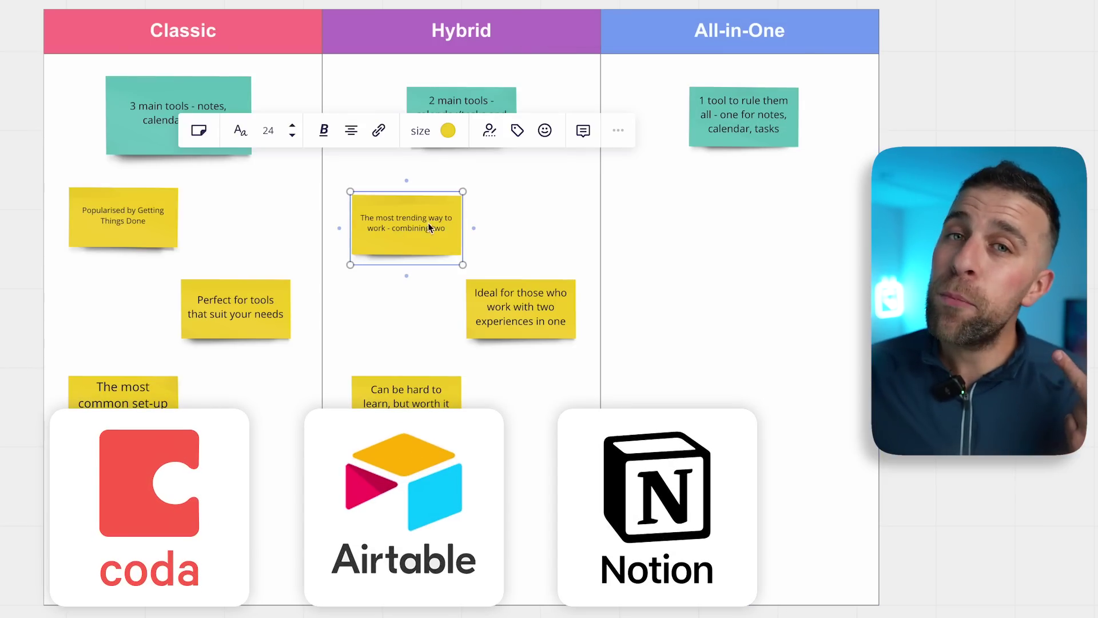
# Copy the trending note into All-in-One, changing it to 'Very common to use tools like Notion, Airtable or Coda due to no-code'
pyautogui.hotkey('ctrl', 'd')
pyautogui.moveTo(484, 211); pyautogui.dragTo(742, 204)
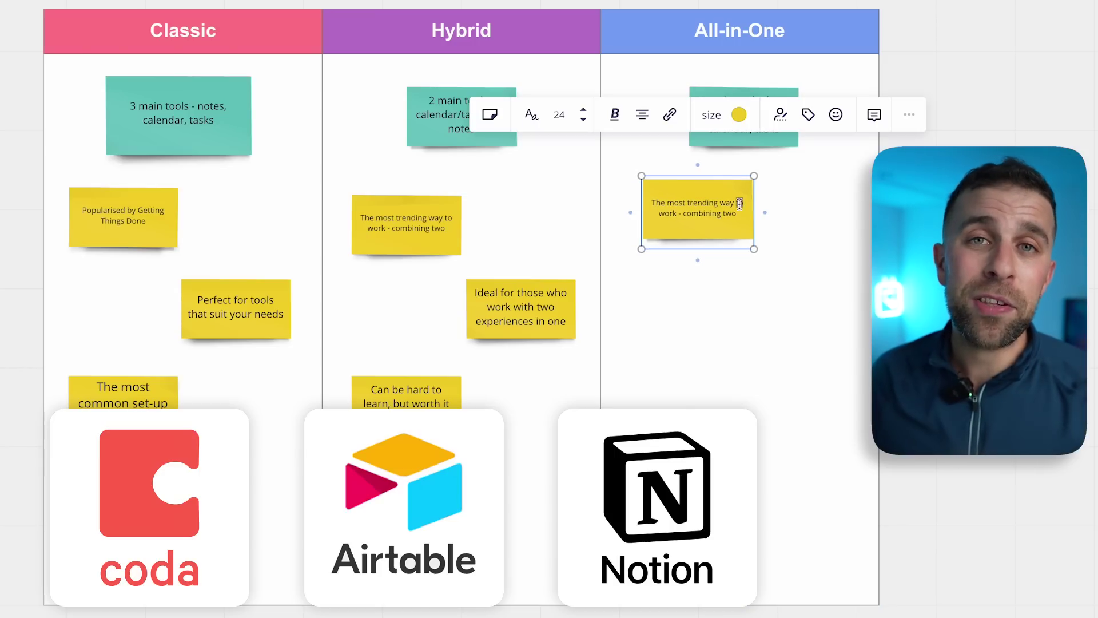
pyautogui.doubleClick(742, 204)
pyautogui.write('Very coom')
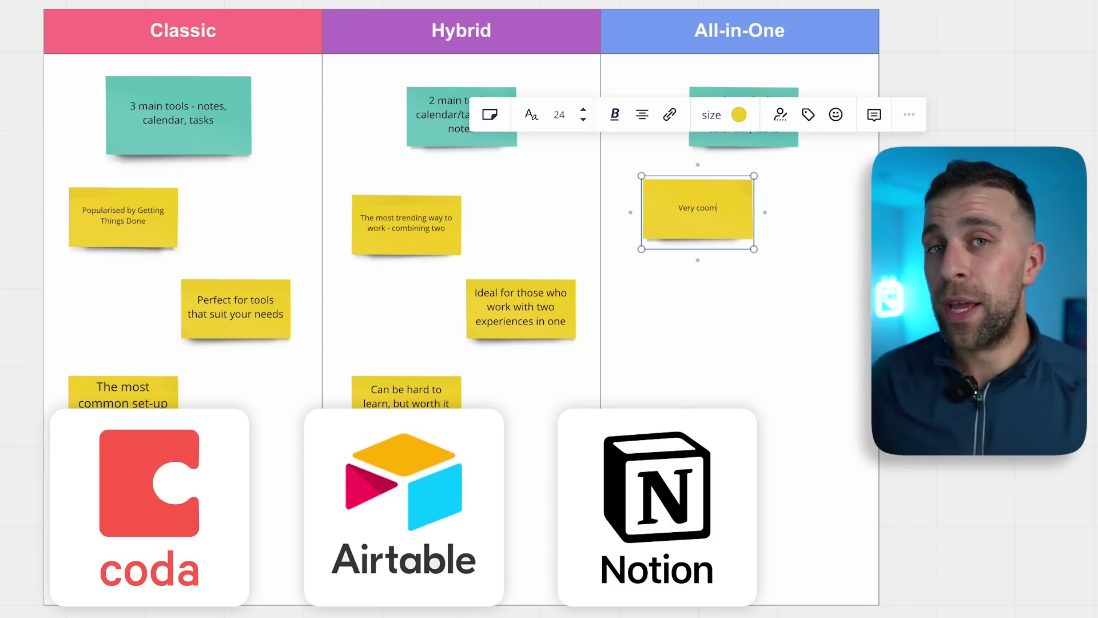
pyautogui.press('BackSpace')
pyautogui.press('BackSpace')
pyautogui.write('mmon to')
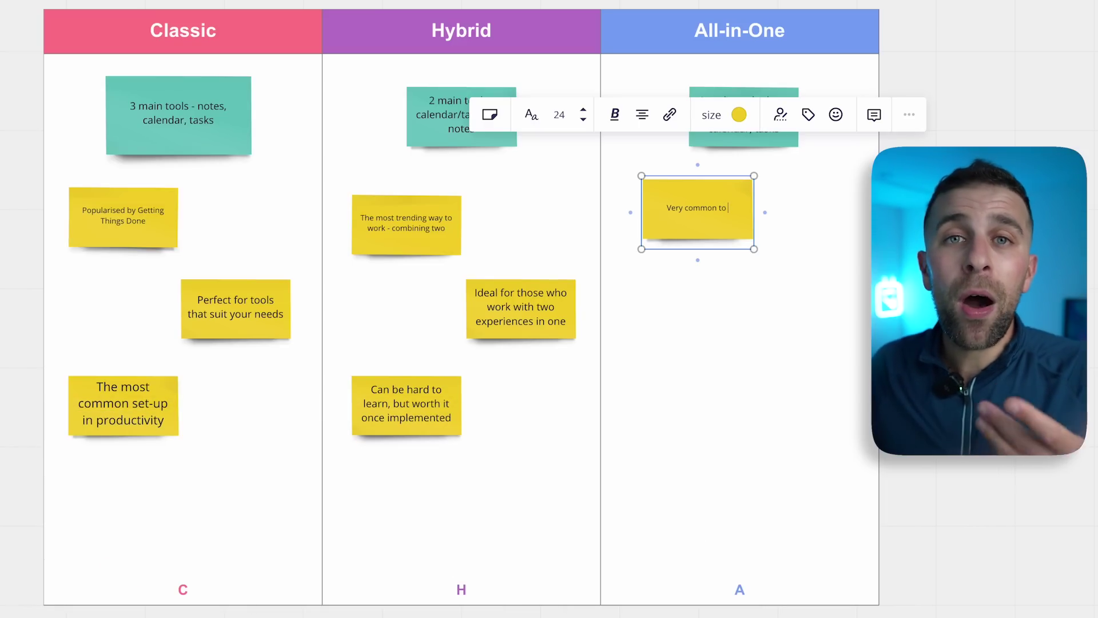
pyautogui.write(' use tools like ')
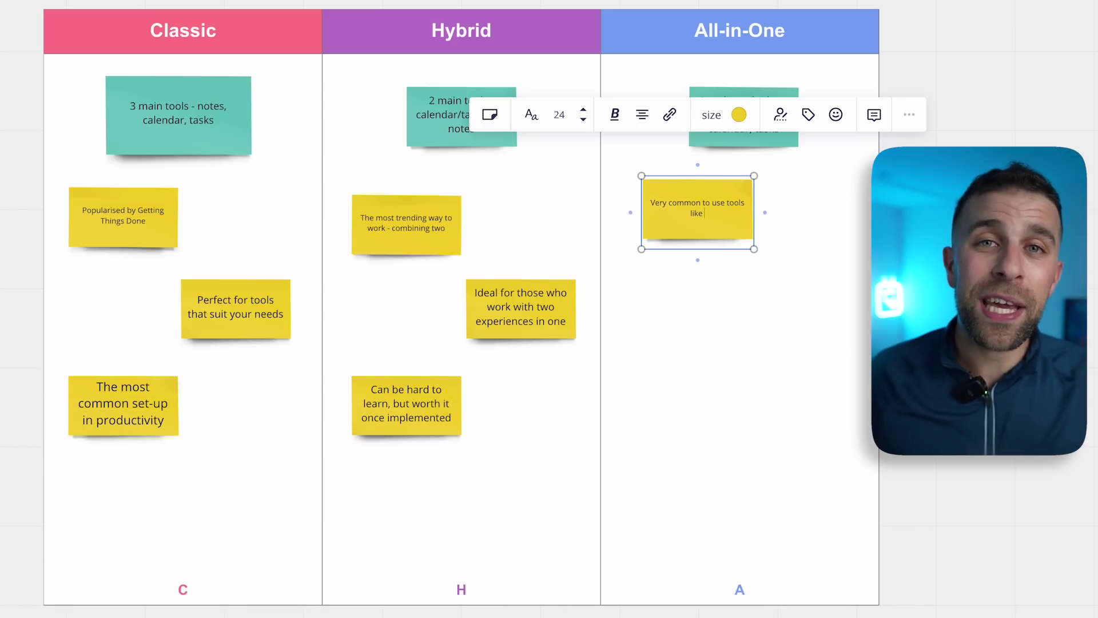
pyautogui.write('Notion, Airtab')
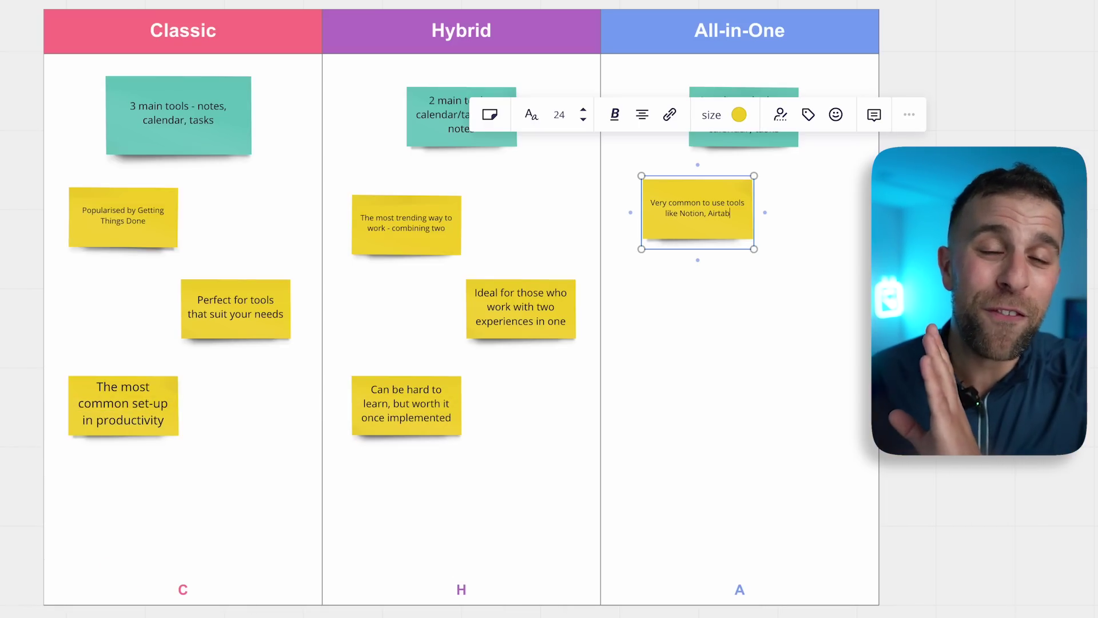
pyautogui.write('le or Coda')
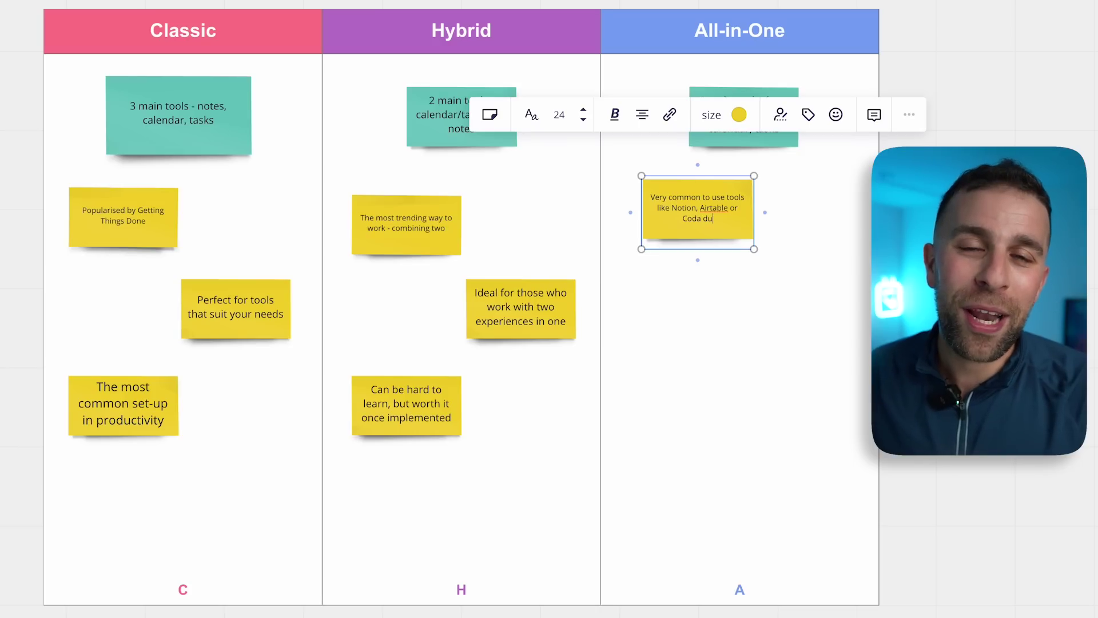
pyautogui.write(' due to no-code')
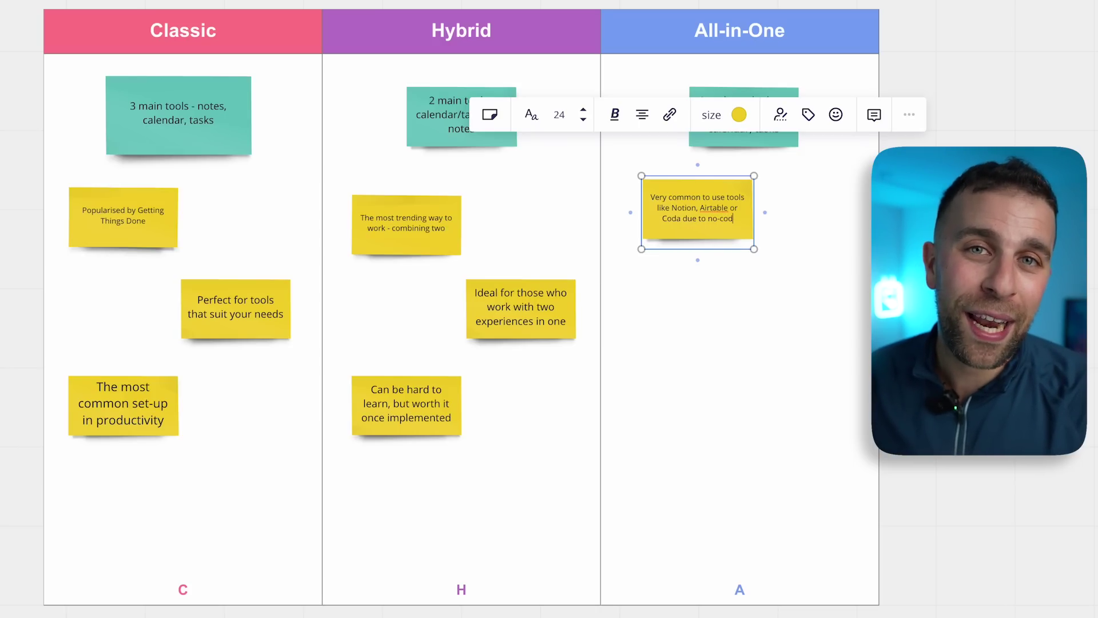
pyautogui.click(590, 330)
# Copy the two-experiences note into All-in-One and begin rewriting it as 'Ideal for more serious produc…'
pyautogui.click(517, 309)
pyautogui.moveTo(516, 309); pyautogui.dragTo(803, 314)
pyautogui.doubleClick(803, 313)
pyautogui.write('Id')
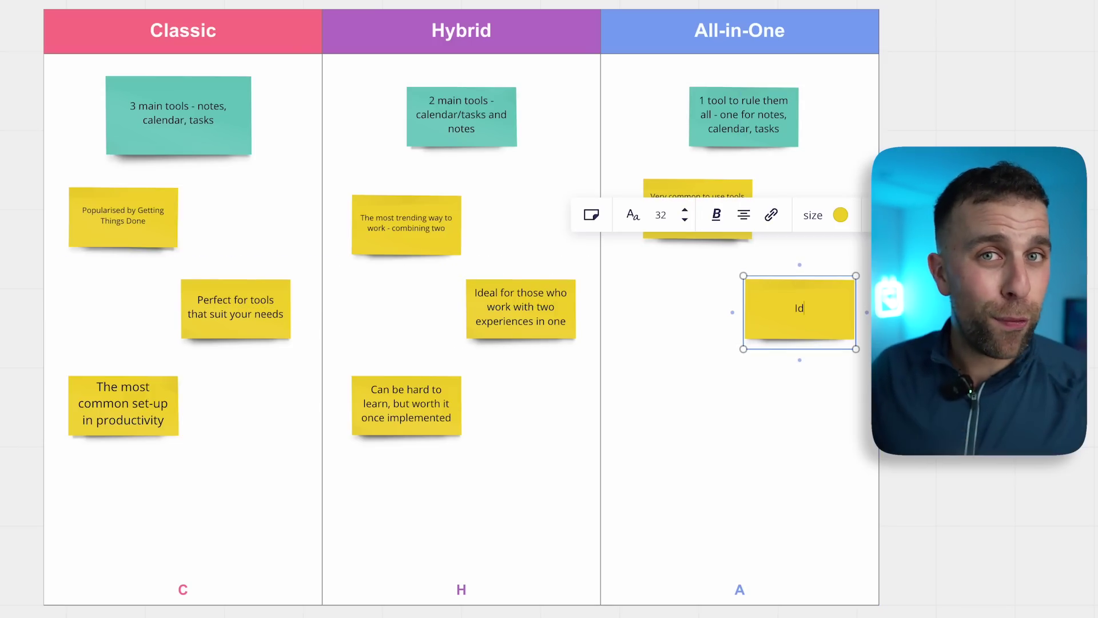
pyautogui.write('eal for ')
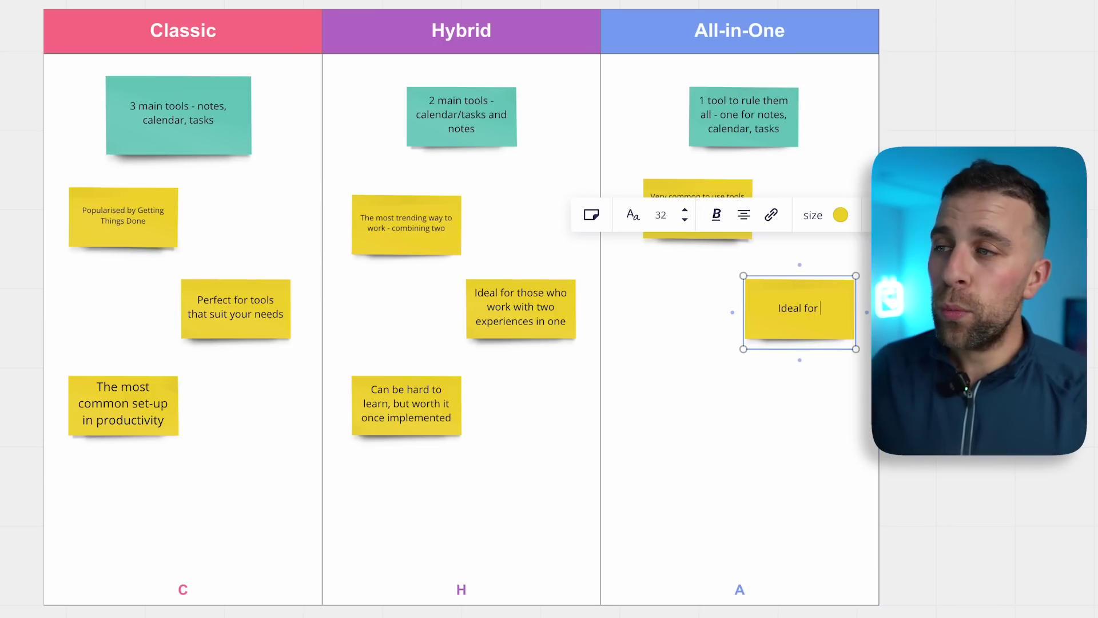
pyautogui.write('more serious produc')
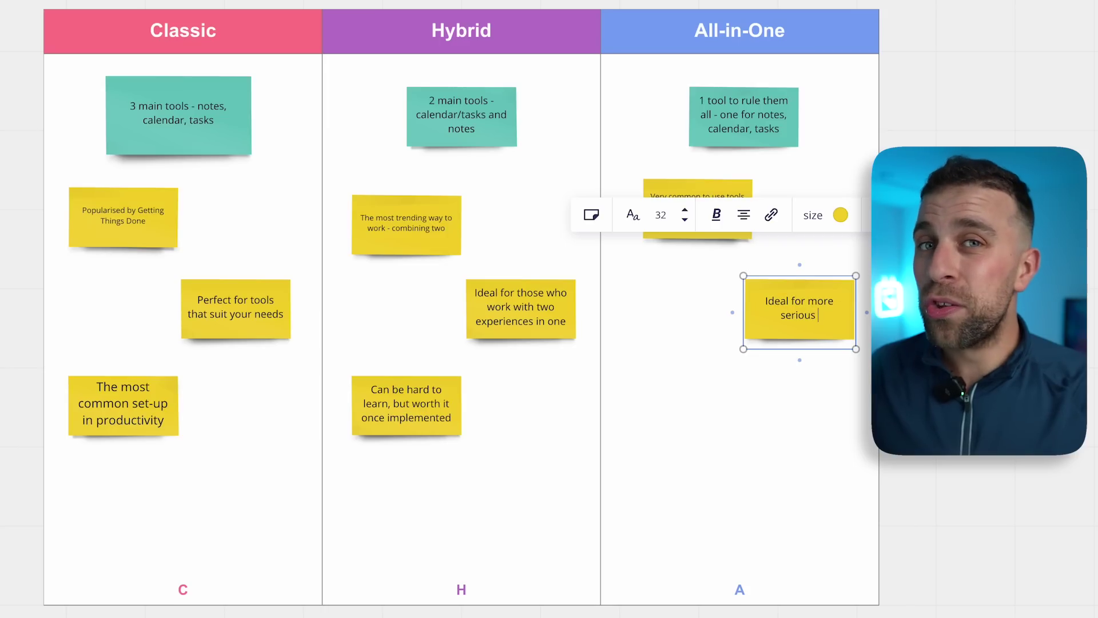